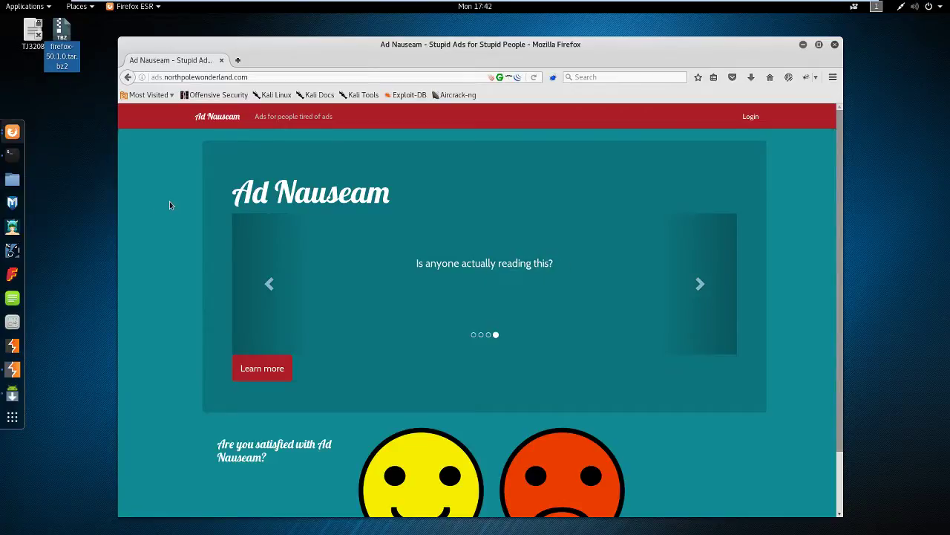
- Inspect the Ad Nauseam page source, highlight __meteor_runtime_config__, and close the source view
scroll(169, 201, "down", 2)
scroll(168, 201, "up", 2)
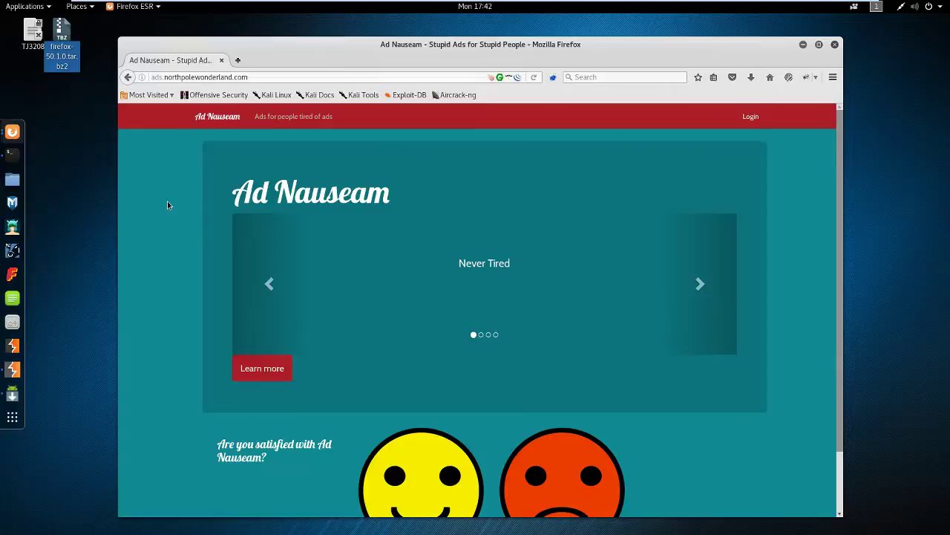
key("ctrl+u")
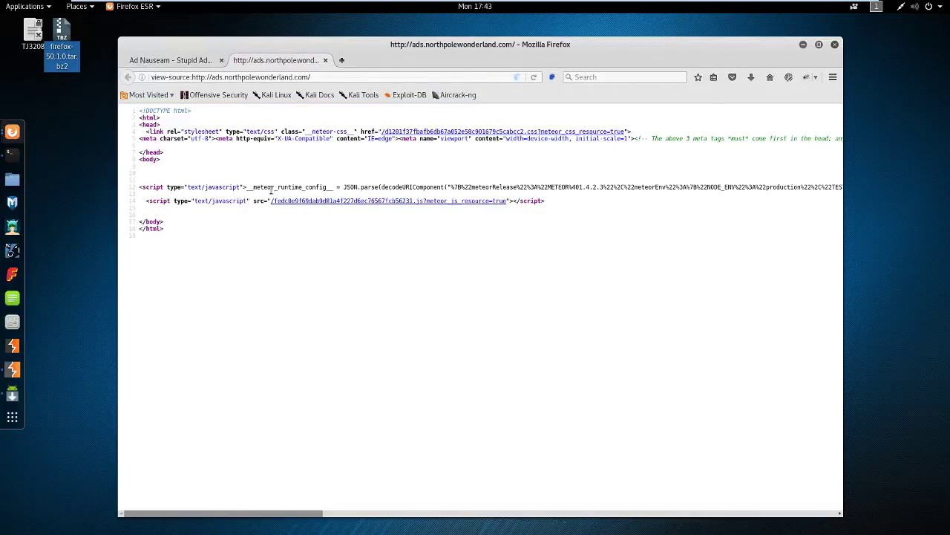
left_click_drag(248, 187, 329, 187)
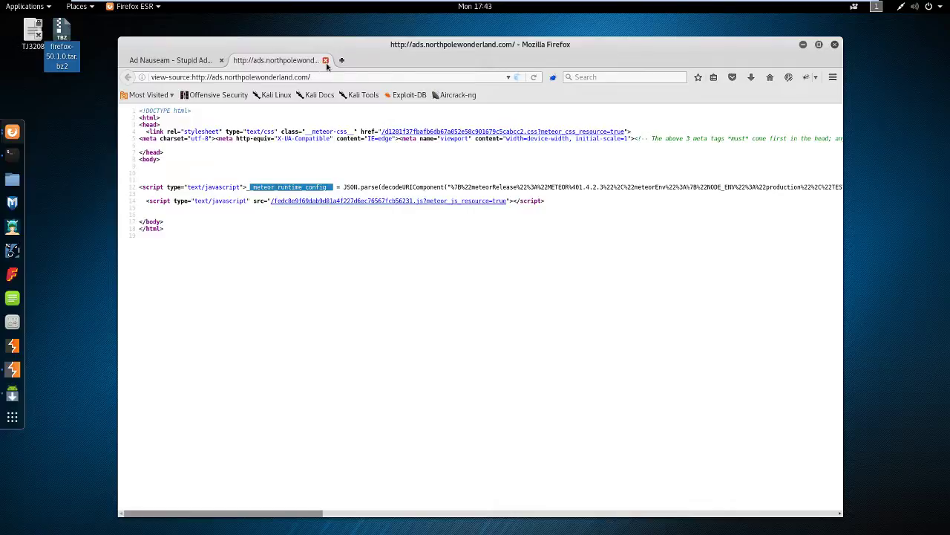
left_click(326, 60)
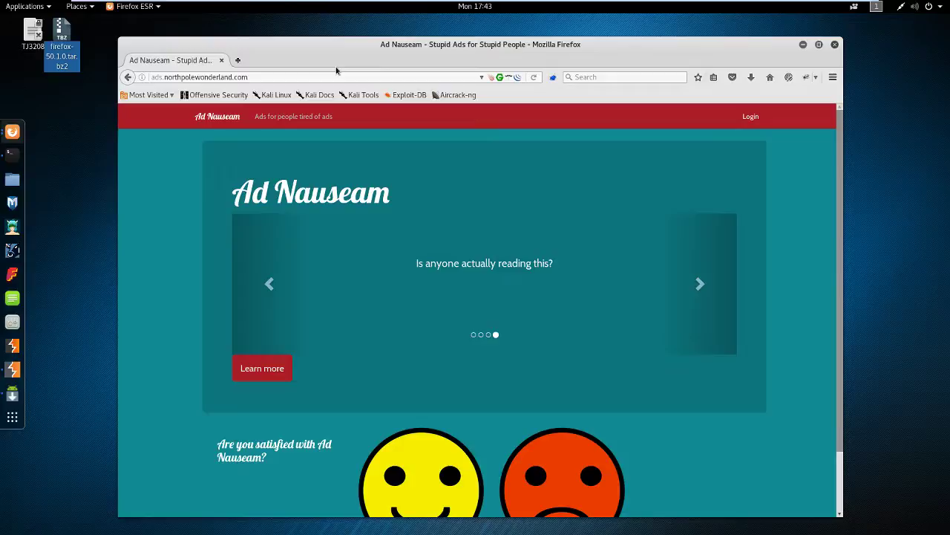
- Switch to Burp Suite's HTTP history and browse the site's Learn more, Login and home pages through the proxy
key("ctrl+alt+Down")
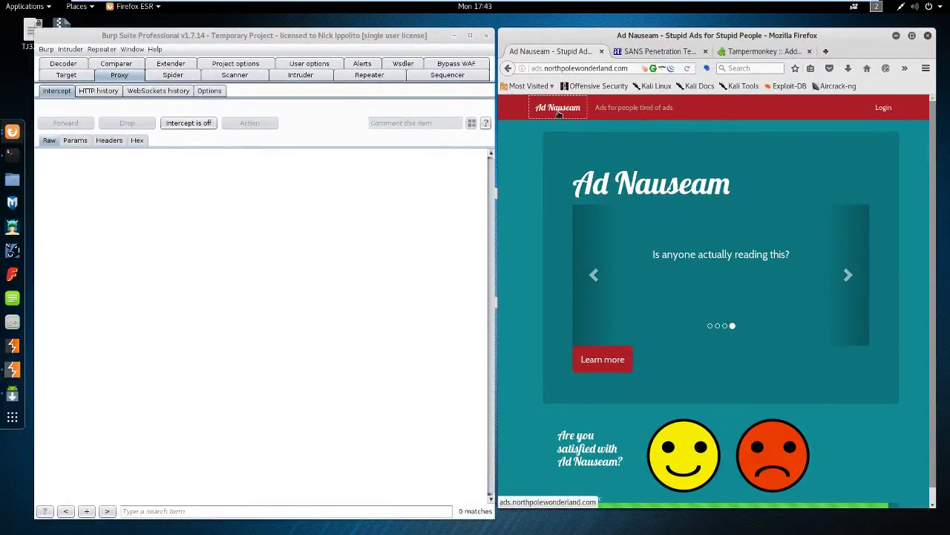
left_click(114, 93)
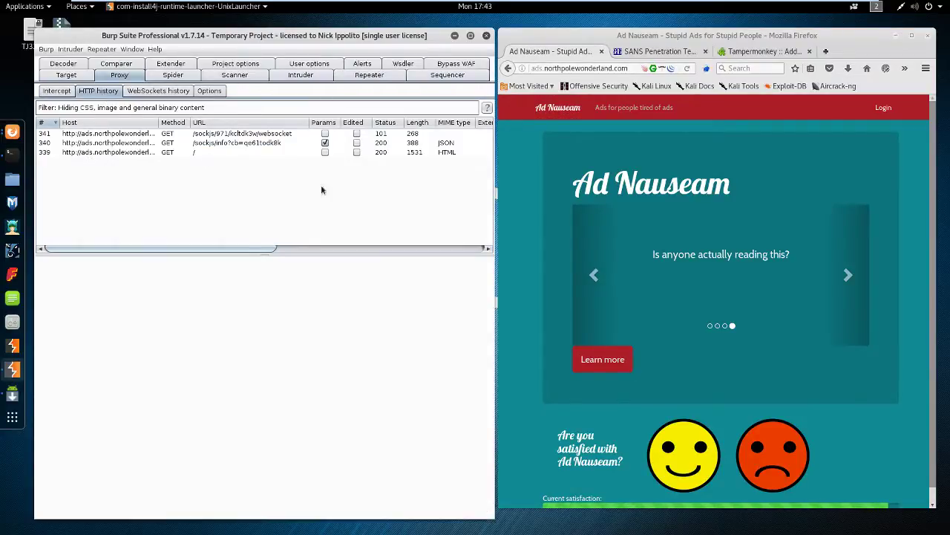
left_click(596, 359)
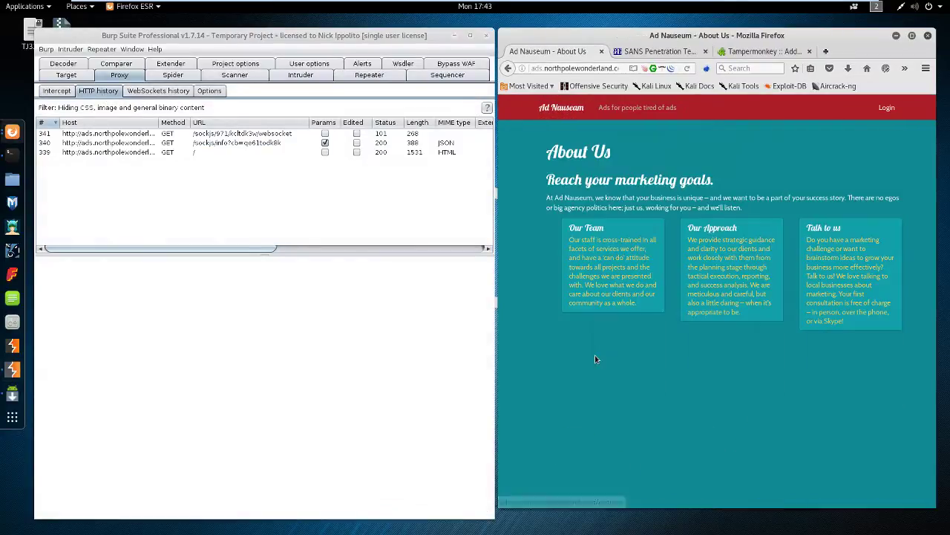
left_click(884, 107)
left_click(562, 108)
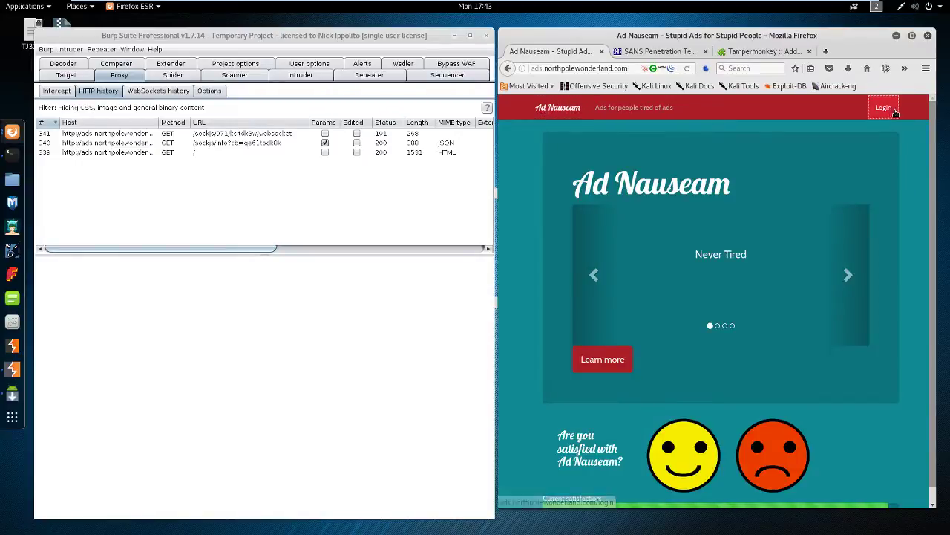
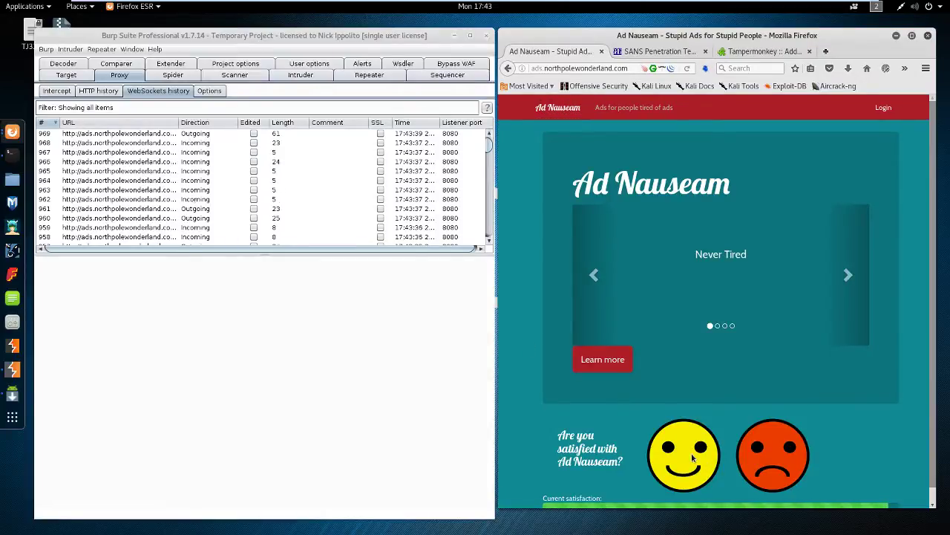
- Examine an incoming message in Burp Suite's WebSockets history and bring the site's Current satisfaction bar into view
left_click(200, 175)
left_click(195, 161)
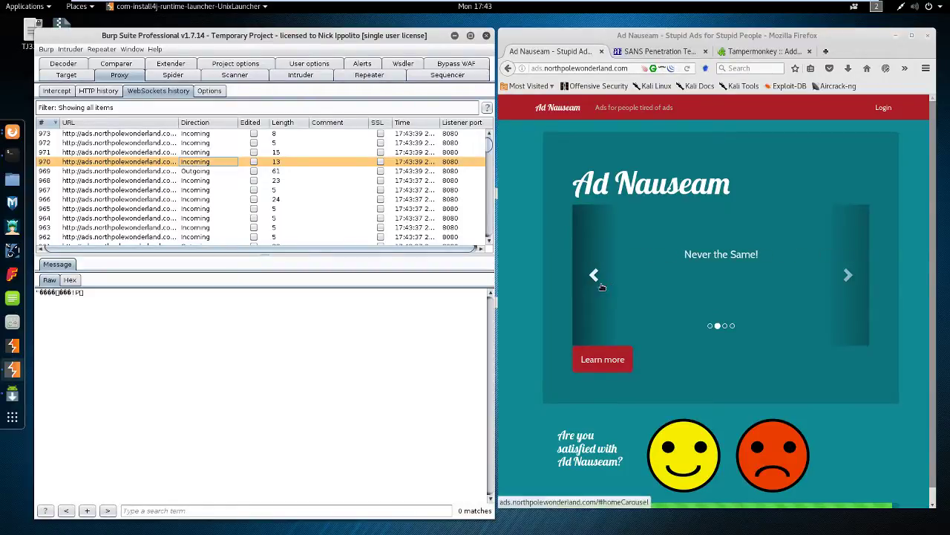
scroll(595, 291, "down", 1)
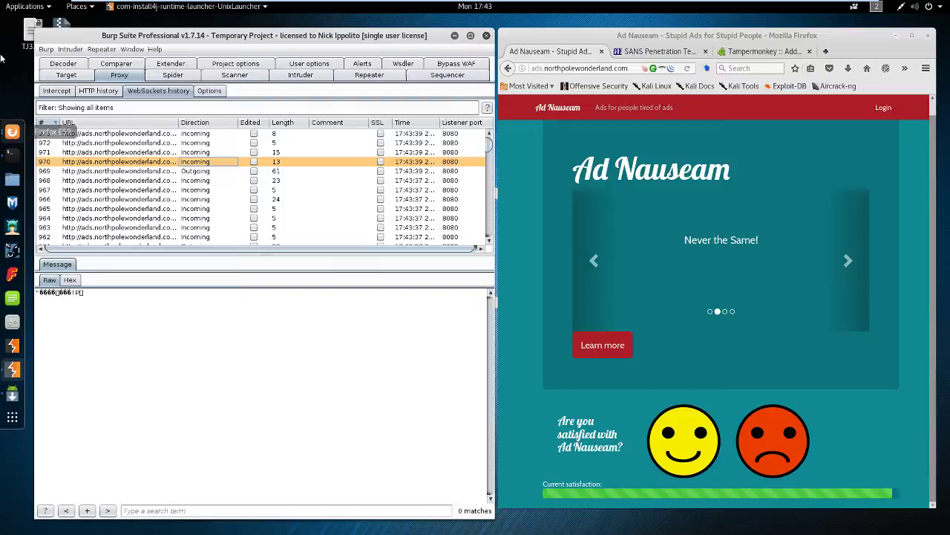
- Submit several dissatisfied votes from the other Firefox window, then minimize it to check the satisfaction bar in the proxied browser
left_click(12, 131)
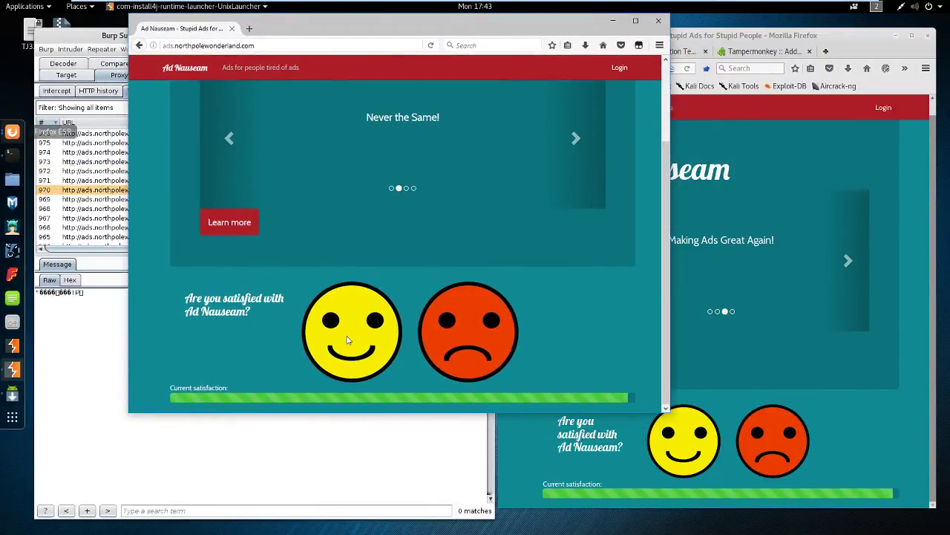
left_click(486, 330)
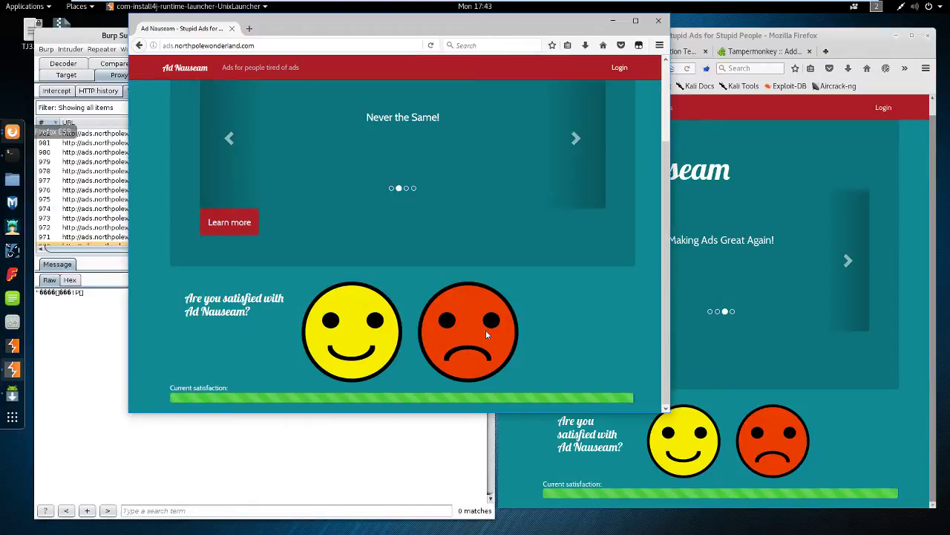
left_click(486, 330)
left_click(487, 330)
left_click(486, 329)
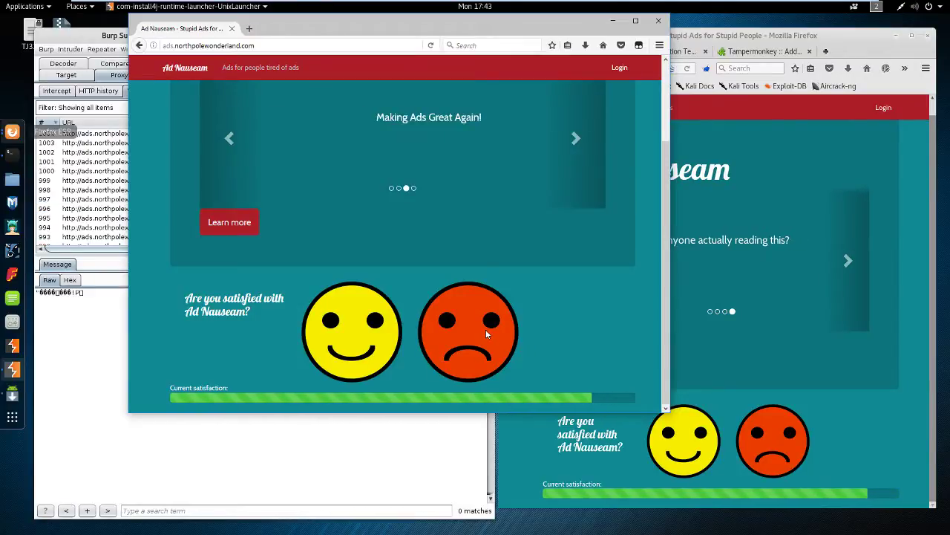
left_click(614, 24)
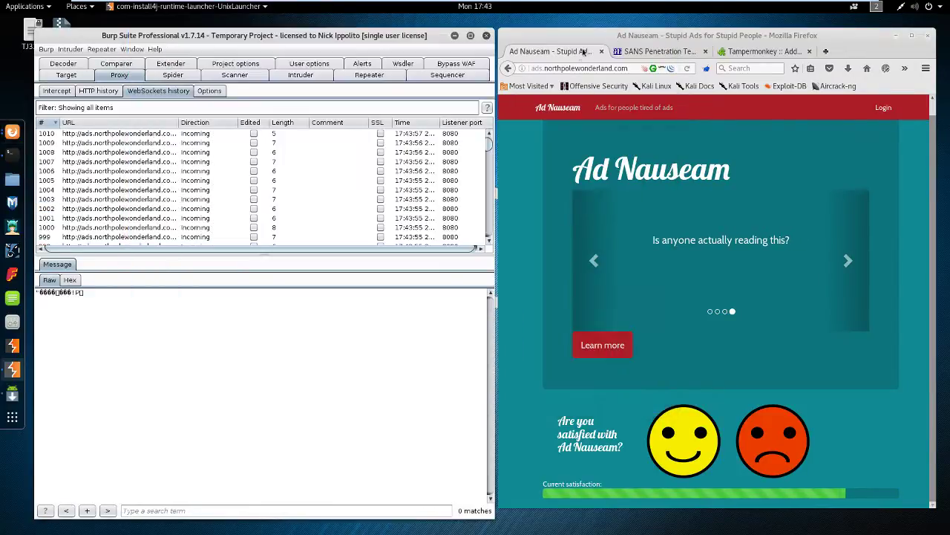
left_click(532, 292)
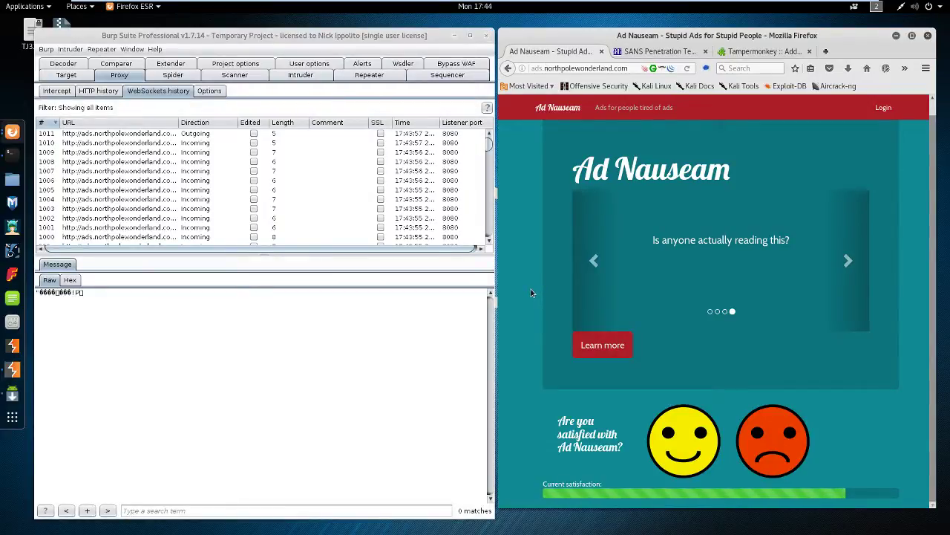
- Return to the first workspace's browser and open the Tampermonkey add-on page in a new tab
key("ctrl+alt+Up")
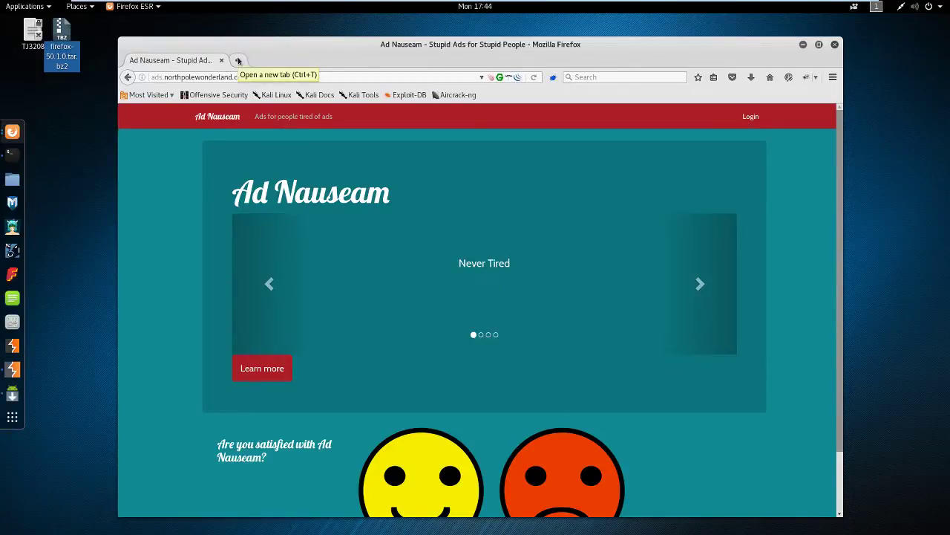
scroll(413, 300, "down", 2)
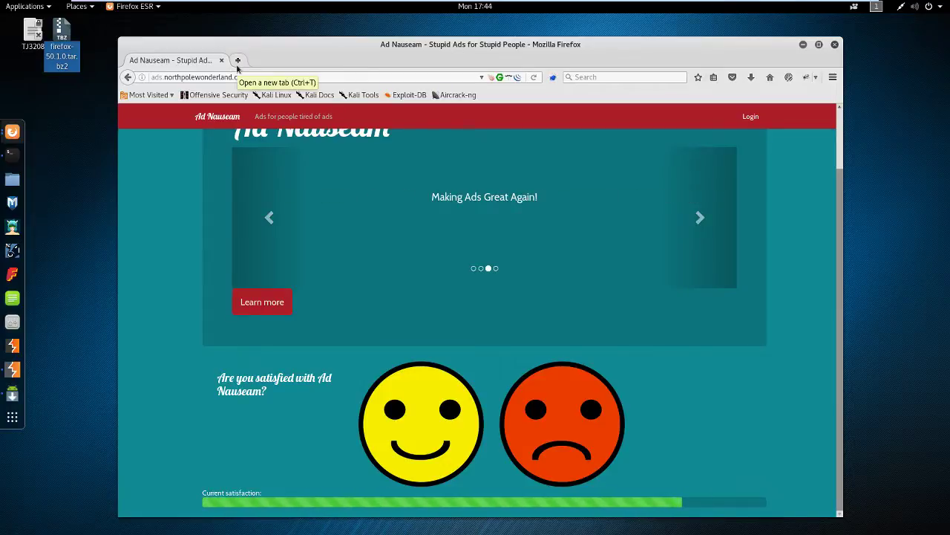
left_click(239, 61)
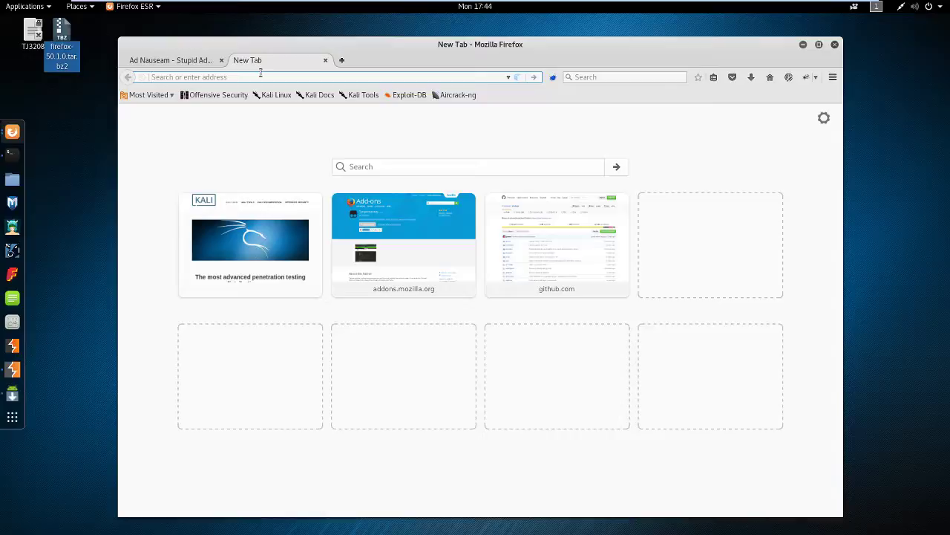
left_click(373, 197)
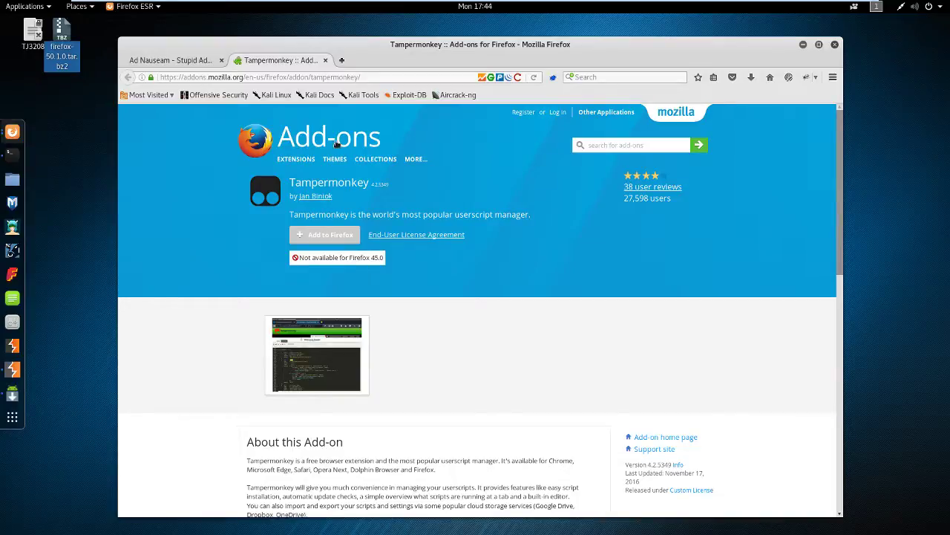
- Check the installed Firefox version in the About Firefox window and close it
key("alt")
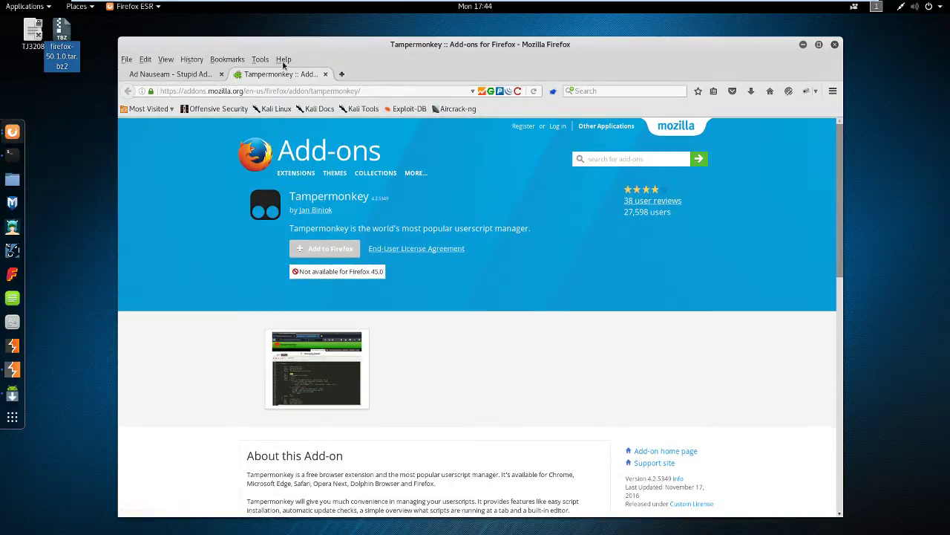
left_click(283, 61)
left_click(319, 180)
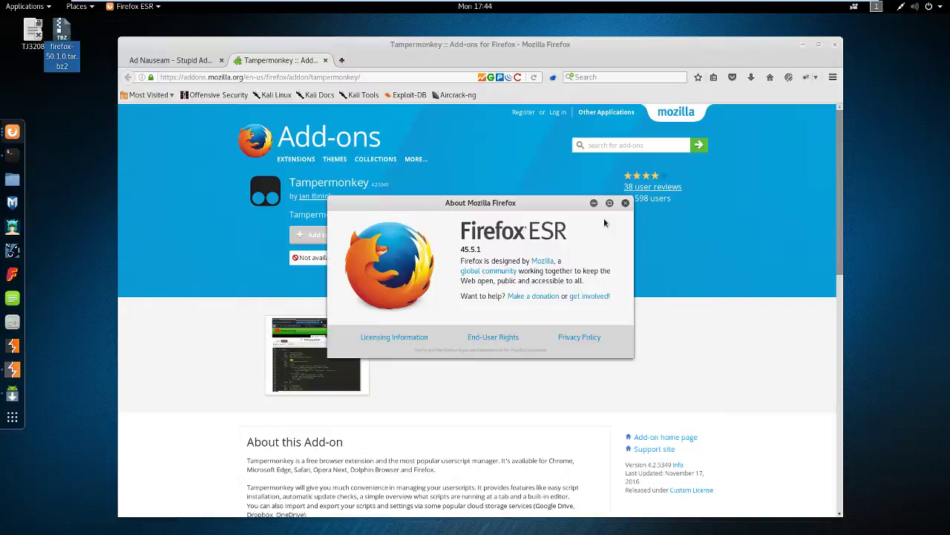
left_click(626, 202)
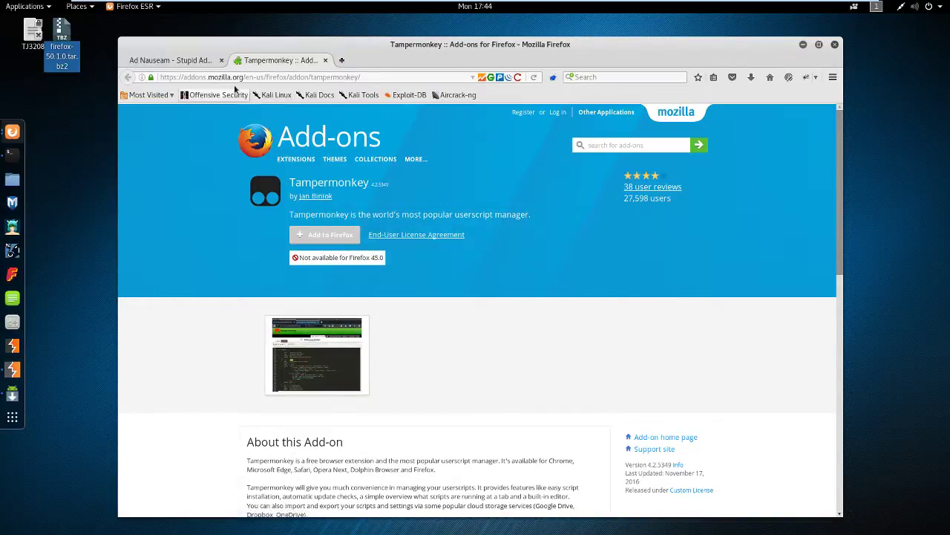
- Load getfirefox.com in the current tab to reach the Firefox download page
left_click(280, 77)
type("getfirefox.com")
key("Return")
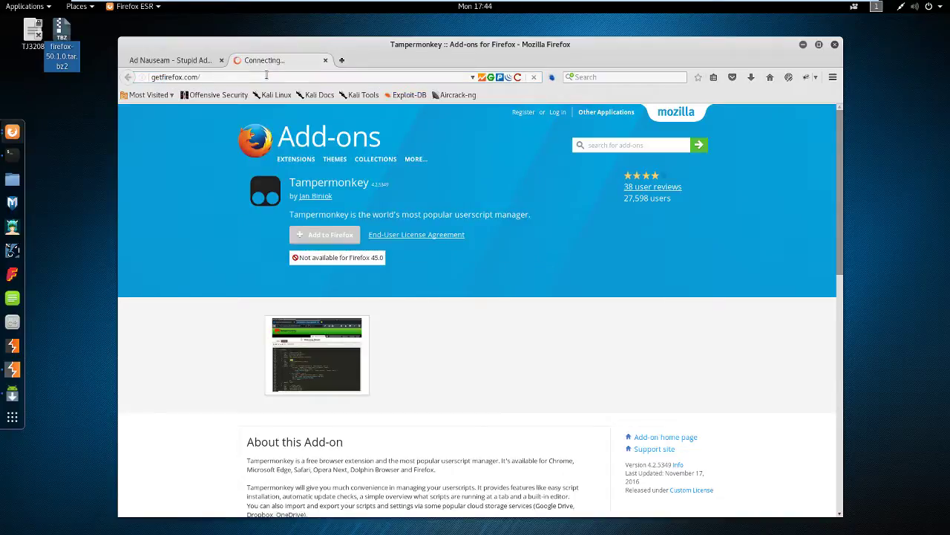
- Extract the firefox-50.1.0.tar.bz2 archive onto the desktop, moving the browser window's edge out of the way
left_click(67, 33)
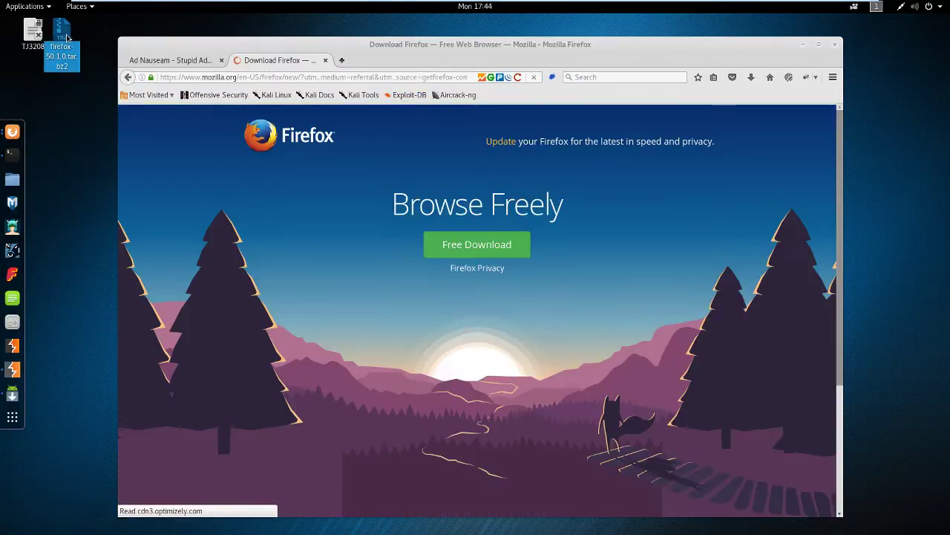
right_click(69, 35)
left_click(83, 43)
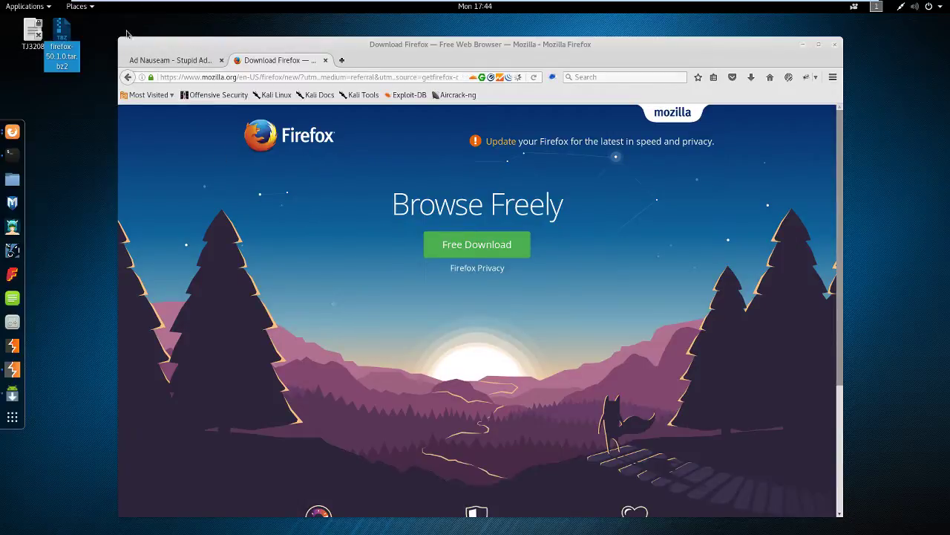
left_click_drag(119, 39, 263, 71)
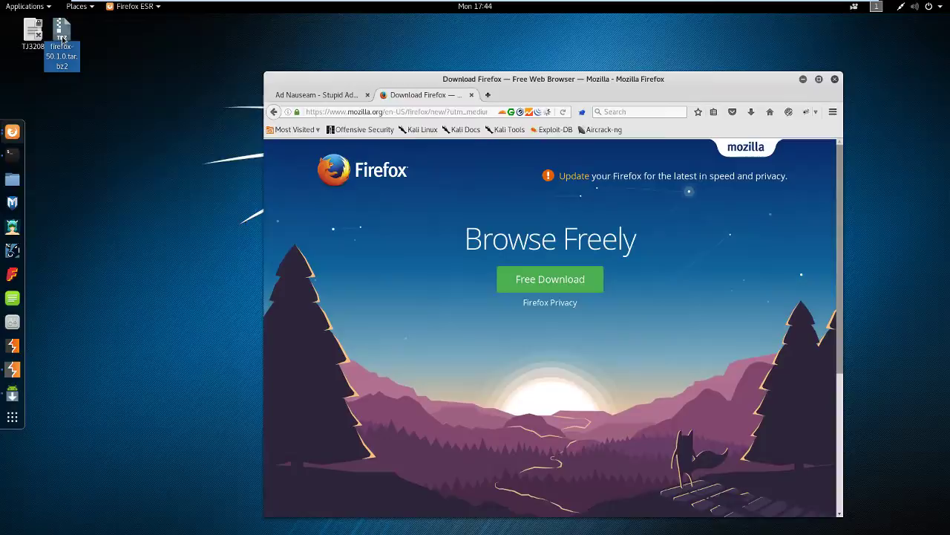
right_click(63, 38)
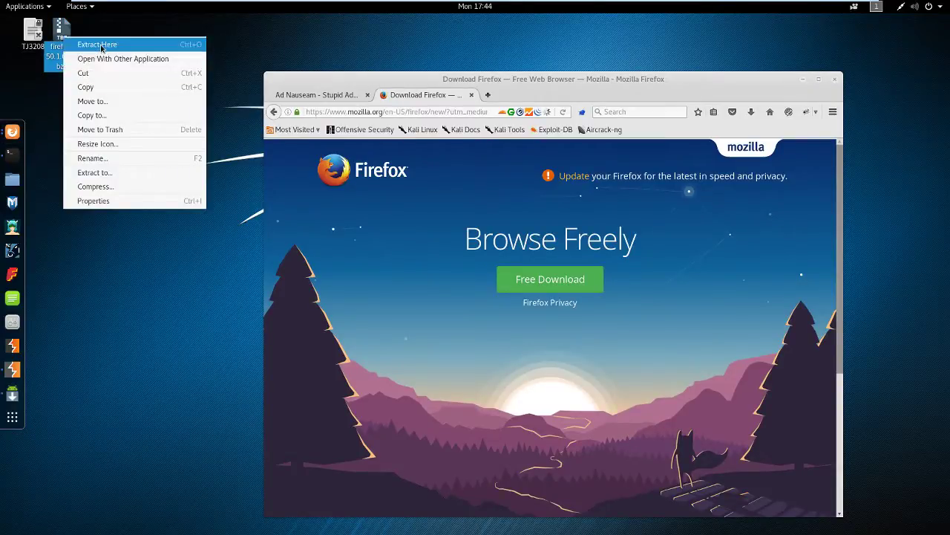
left_click(101, 44)
- Open the firefox subfolder inside the extracted firefox-50.1.0 folder and move the file window up
left_click(40, 98)
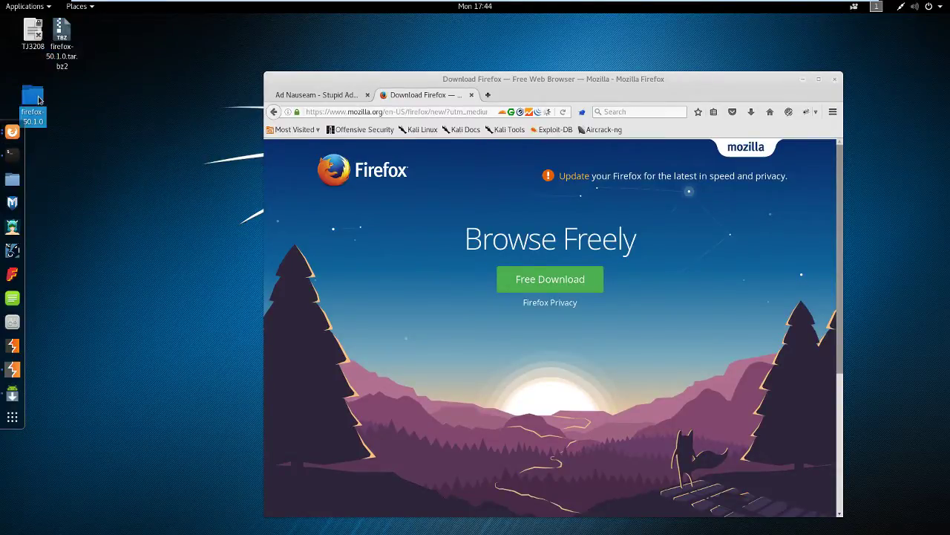
double_click(40, 98)
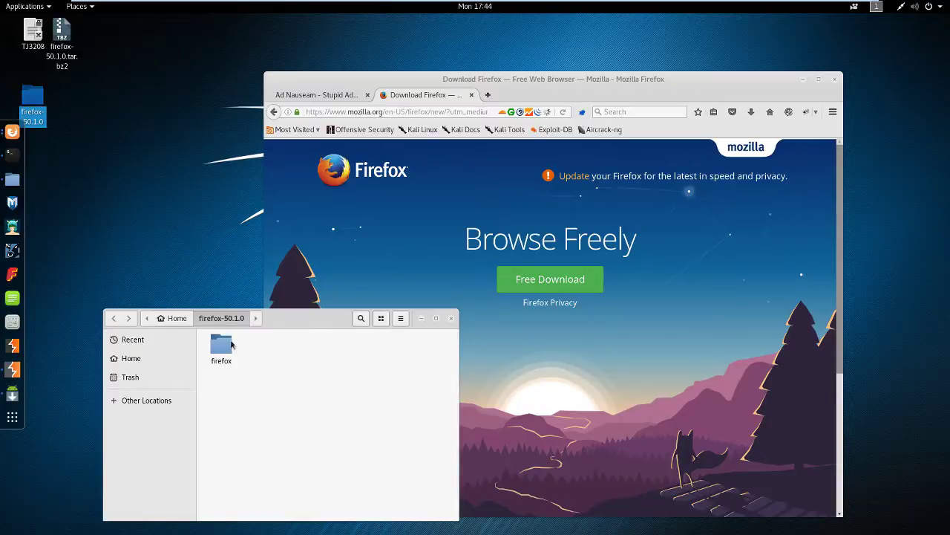
double_click(226, 344)
left_click_drag(340, 317, 304, 160)
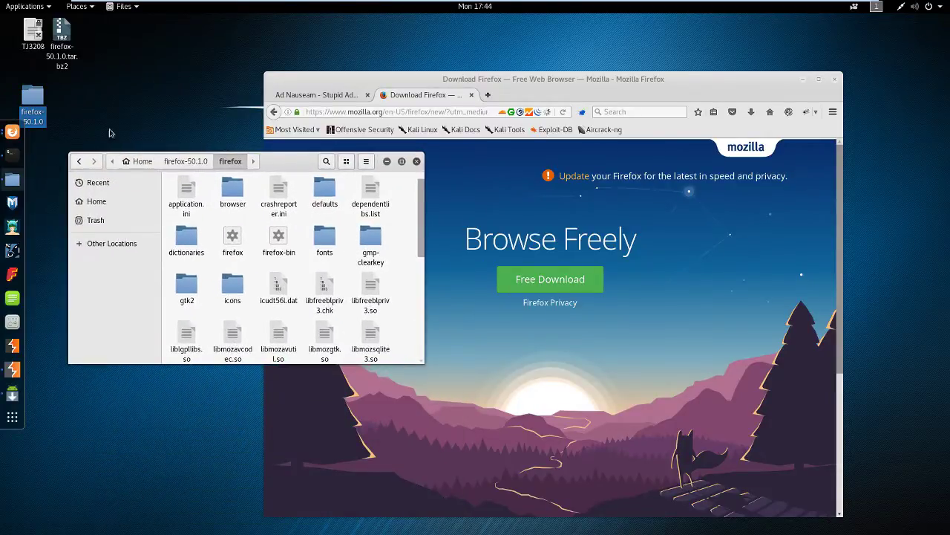
- Quit all running Firefox windows, confirming the closing of the three open tabs
right_click(12, 132)
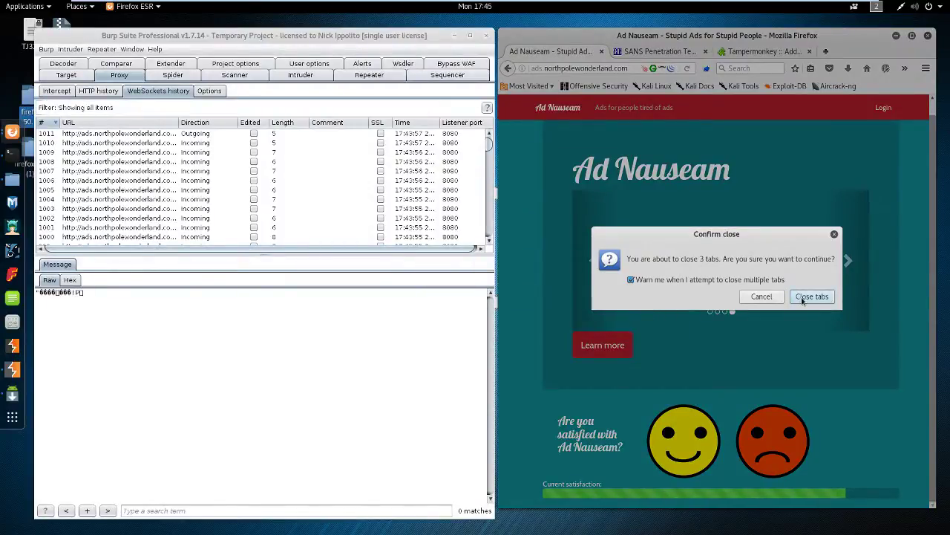
left_click(811, 296)
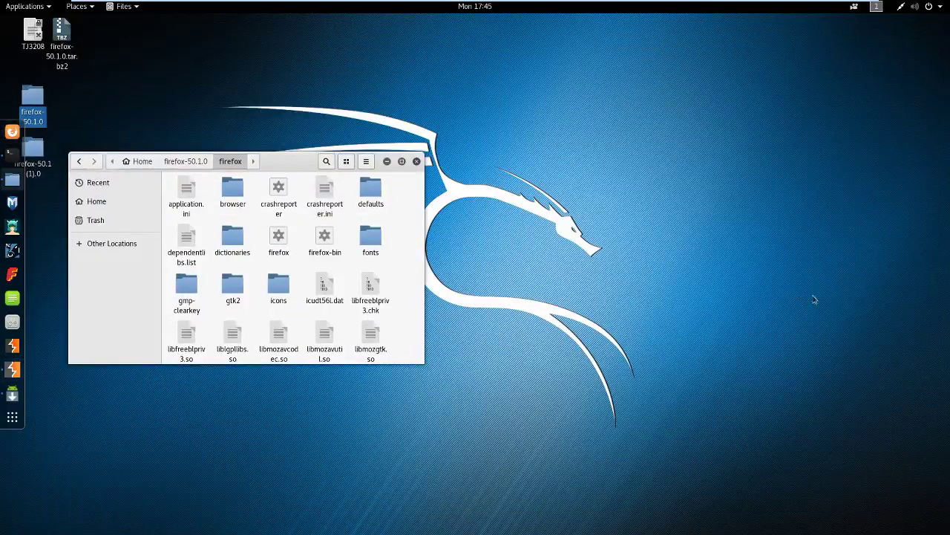
- Search the extracted firefox folder for "fire" to locate the firefox executable
left_click(371, 290)
scroll(371, 289, "down", 6)
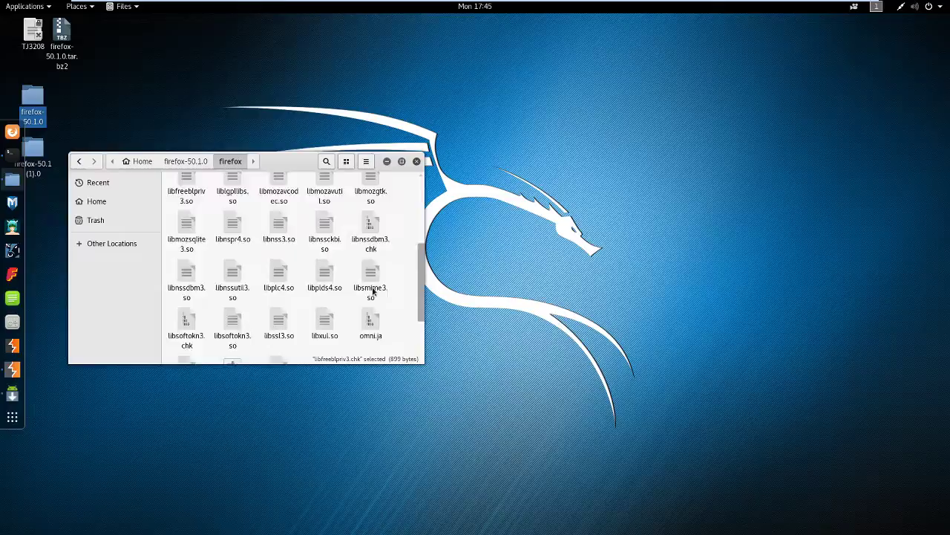
left_click(380, 283)
type("fire")
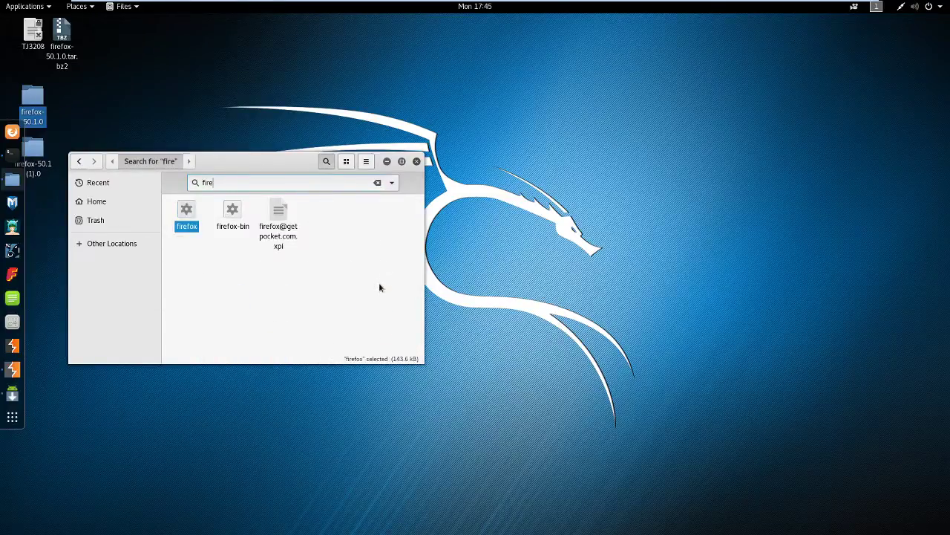
- Launch firefox-bin from the search results, decline making Firefox the default browser, and move its window aside
left_click(237, 212)
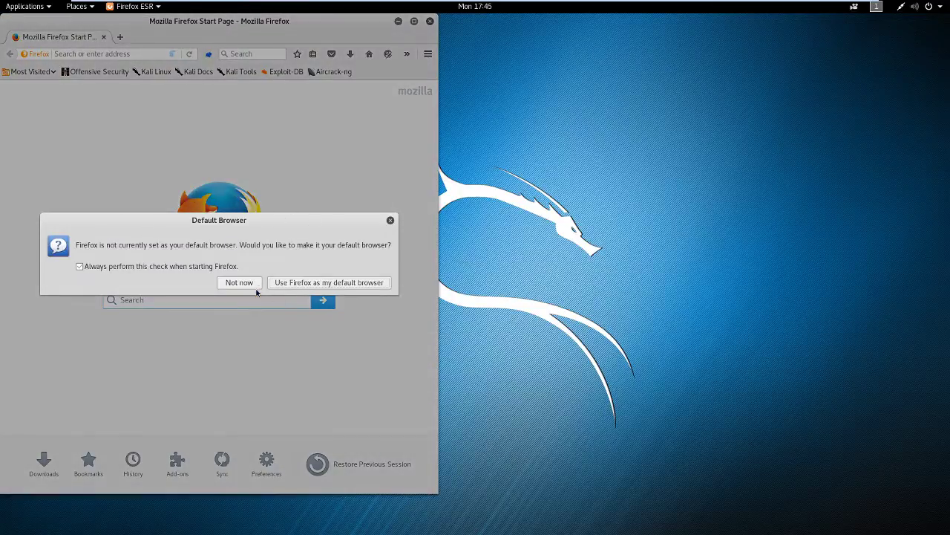
left_click(239, 283)
left_click_drag(136, 41, 426, 47)
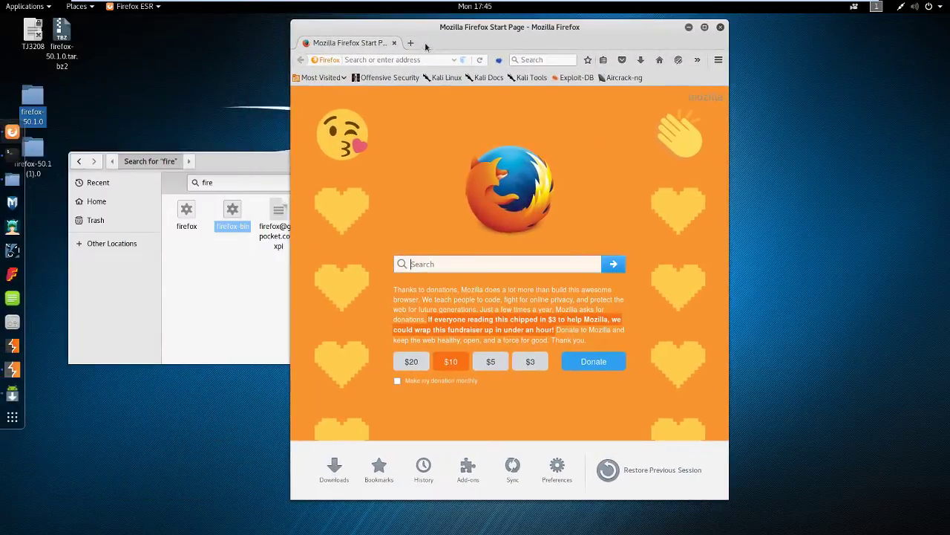
- Check the running browser's version in the About Mozilla Firefox window and close that window
key("alt")
left_click(479, 44)
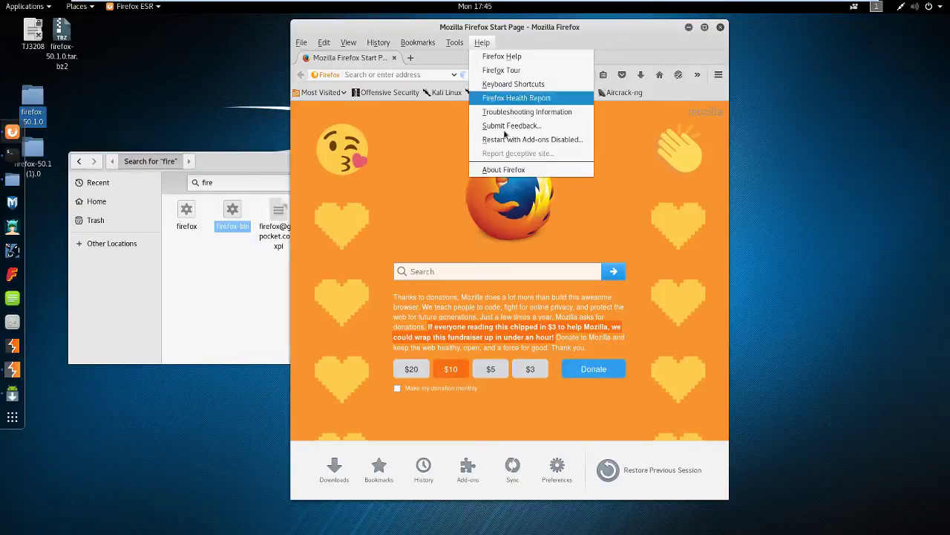
left_click(505, 171)
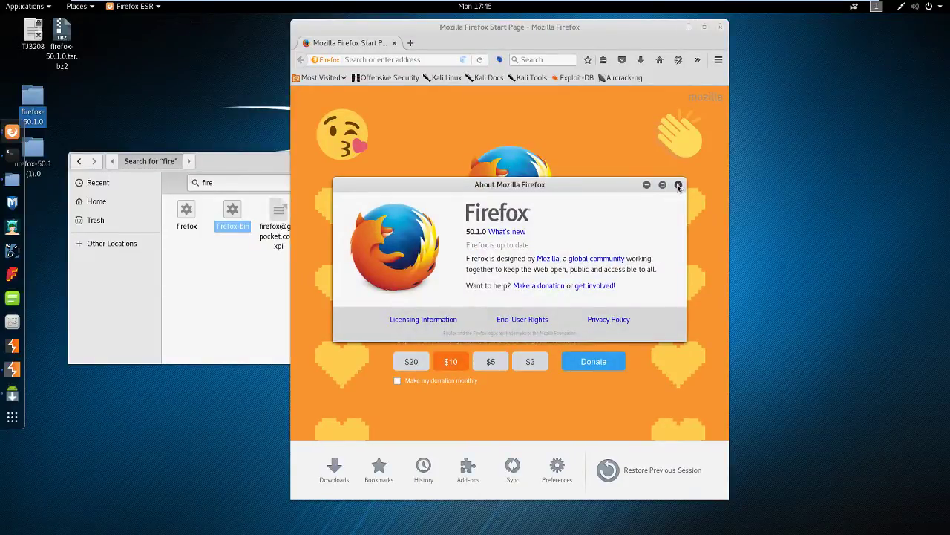
left_click(678, 185)
- Search the web for "tampermonkey" and open its Add-ons for Firefox page
left_click(540, 59)
type("tam")
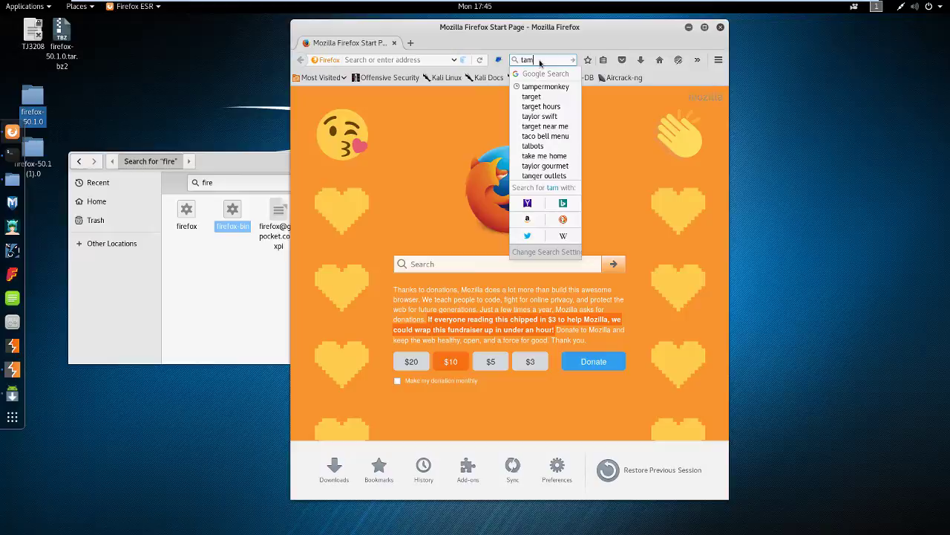
type("permonkey")
key("Return")
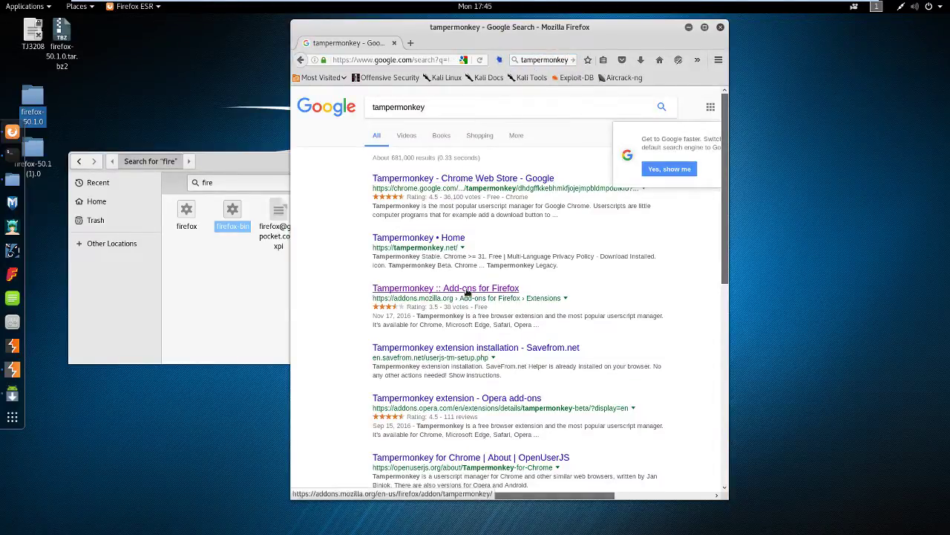
left_click(467, 293)
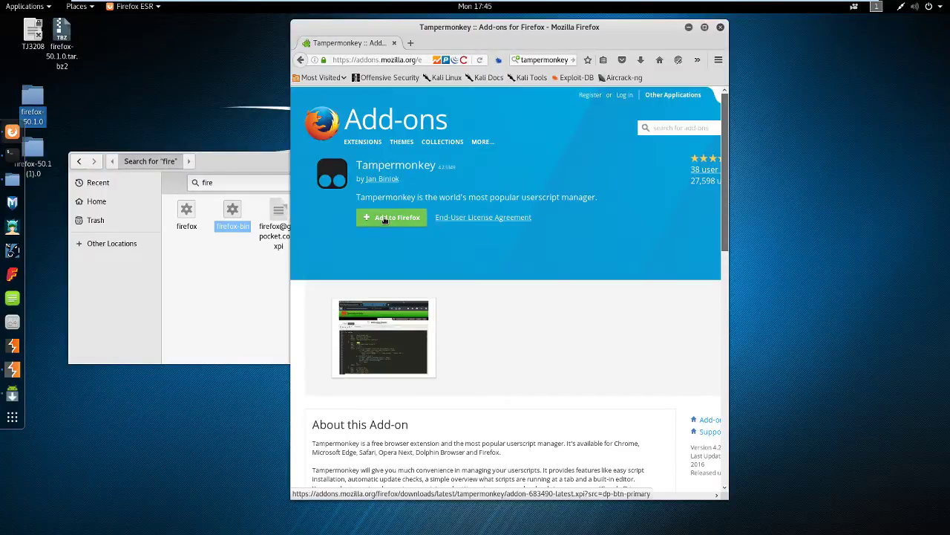
- Add the Tampermonkey extension to Firefox, confirming its installation, and widen the browser window
left_click(384, 218)
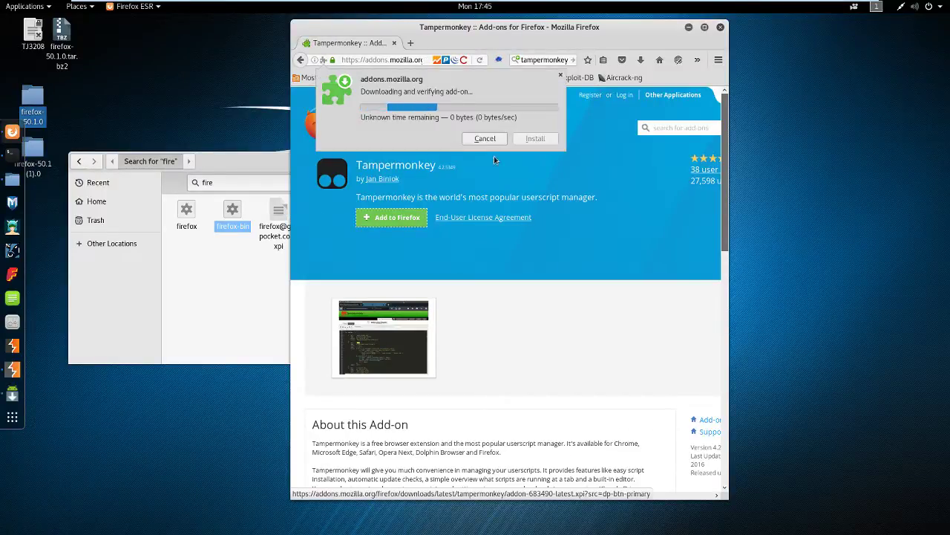
left_click(533, 144)
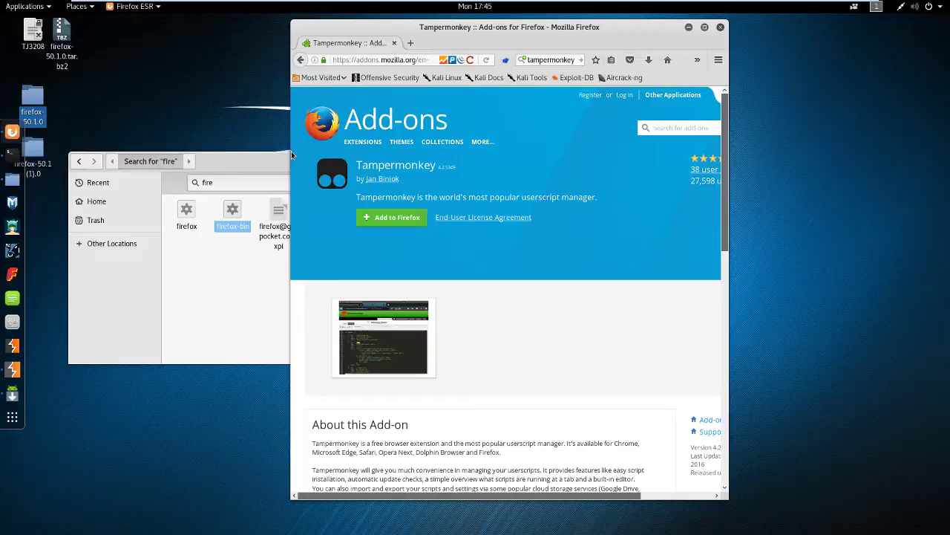
left_click_drag(291, 151, 109, 135)
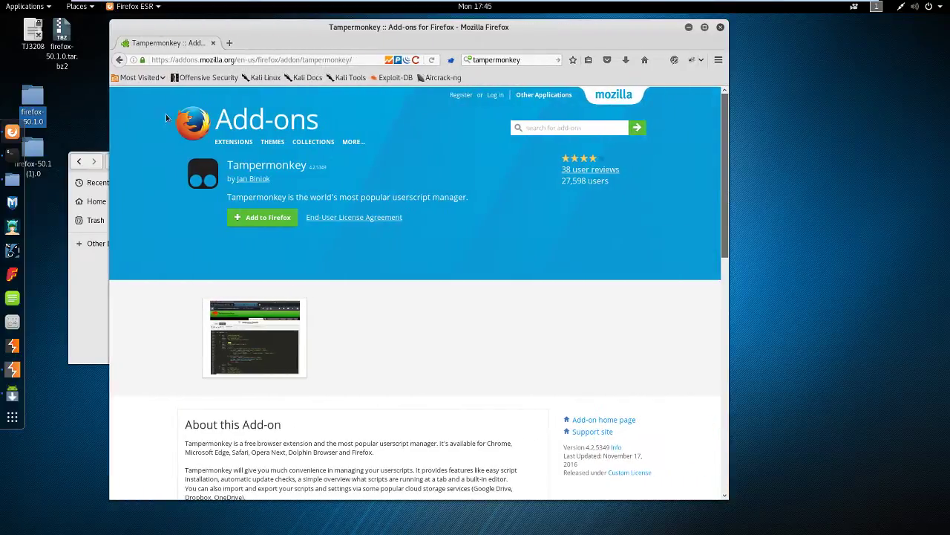
- Search the web for "mining meteor github"
double_click(520, 61)
type("mn")
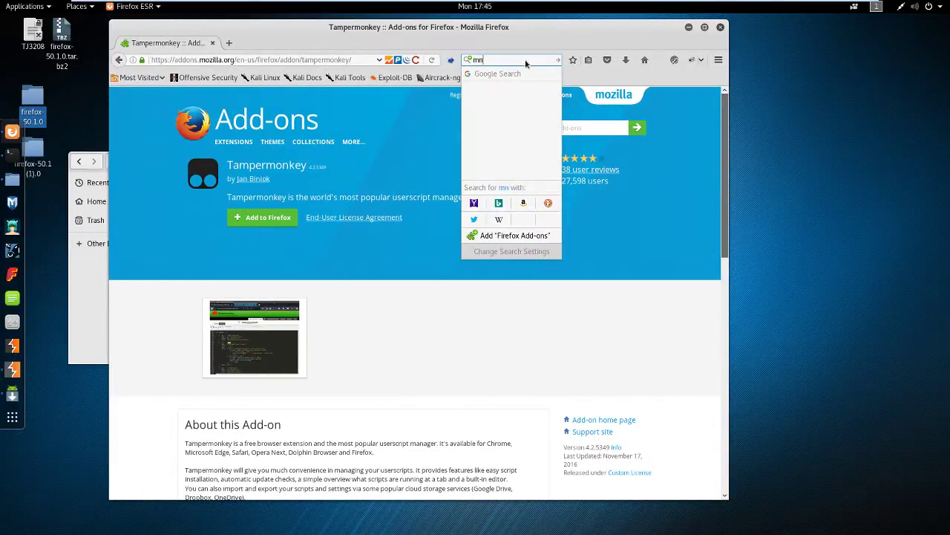
type("ning meteor github")
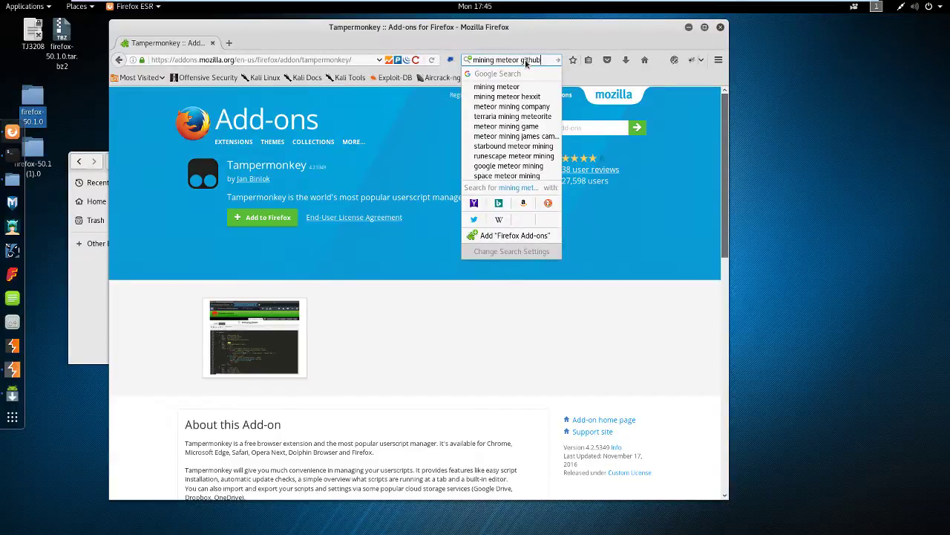
key("Return")
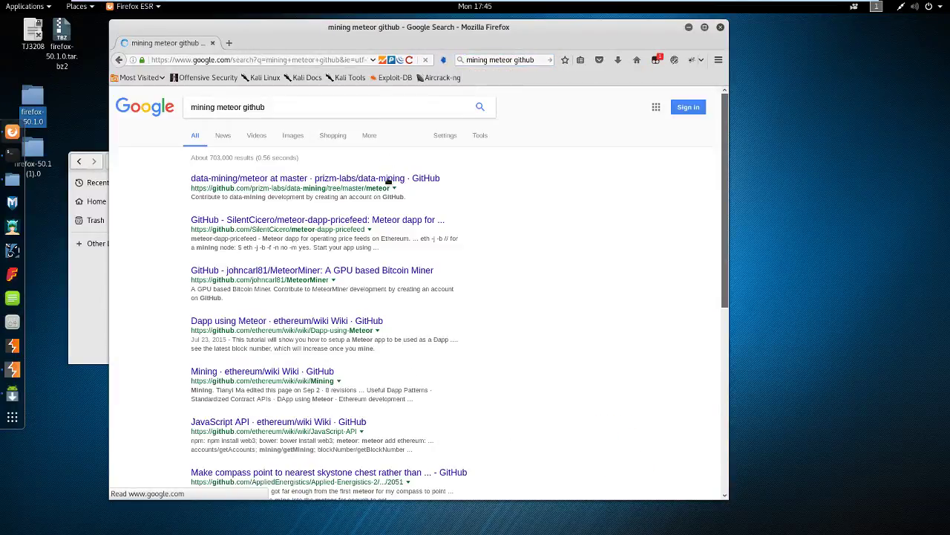
- Change the search to "mining meteor sans" and open the SANS Penetration Testing post on Mining Meteor
double_click(285, 102)
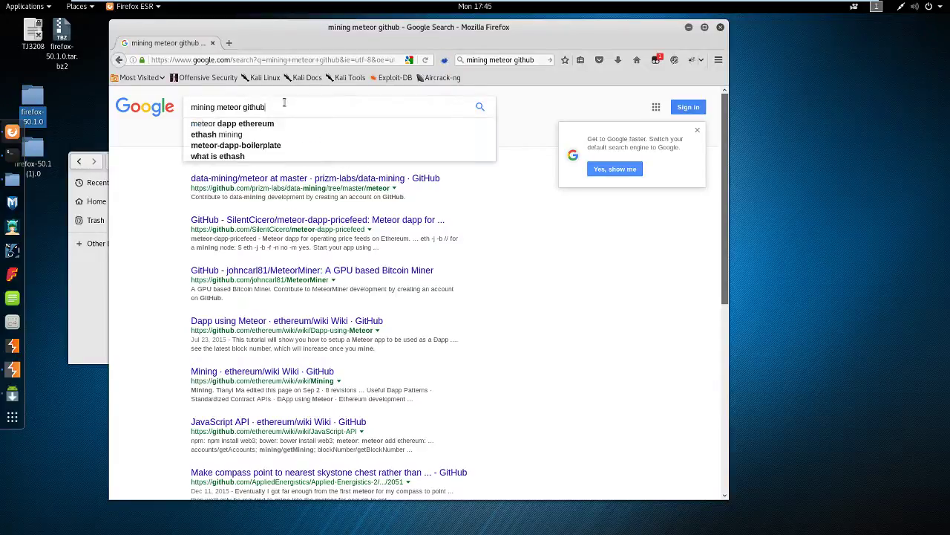
type("sans")
key("Return")
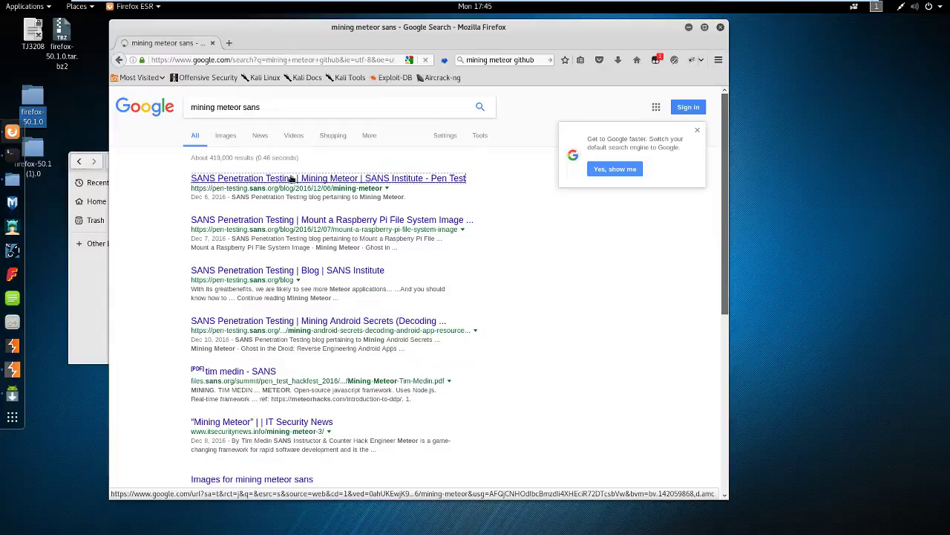
left_click(311, 182)
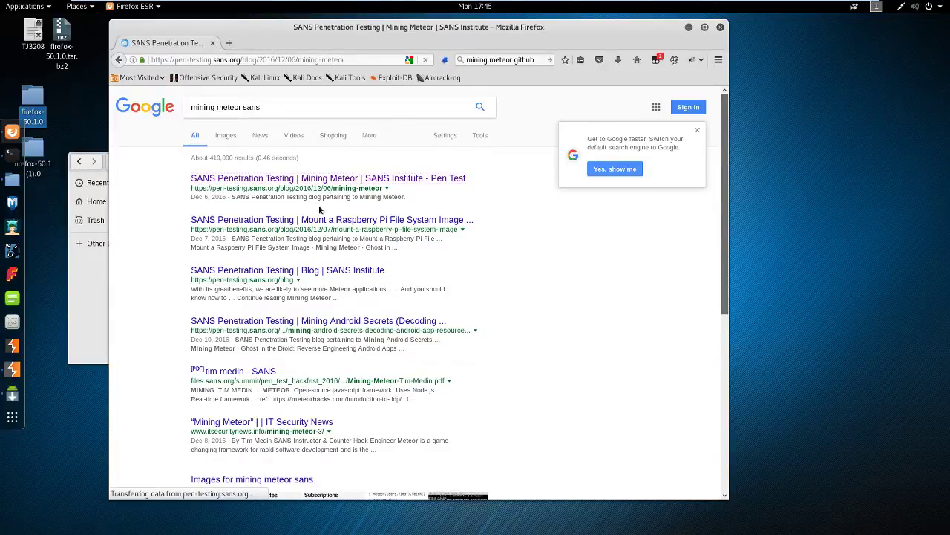
- Find "github" within the Mining Meteor post and follow the github page link to the MeteorMiner repository
scroll(322, 289, "down", 10)
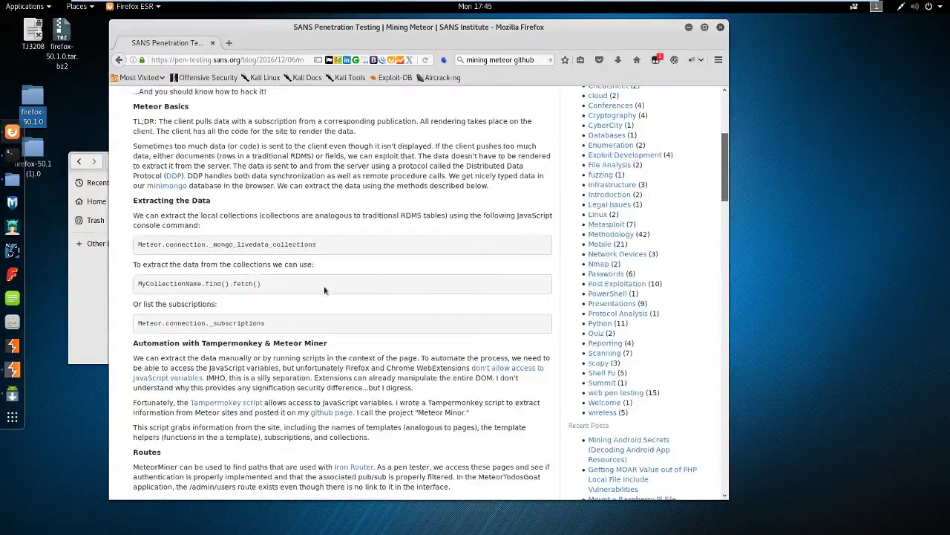
scroll(323, 286, "down", 12)
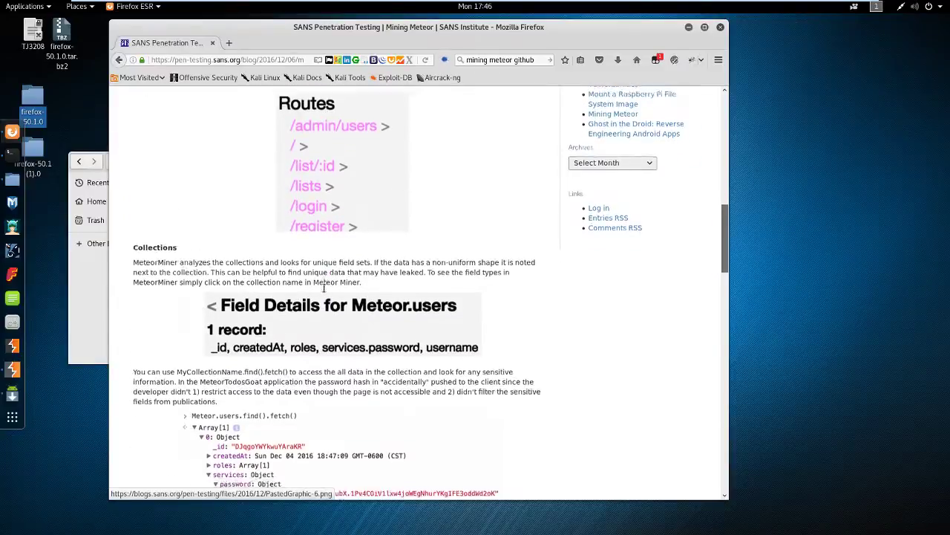
key("ctrl+f")
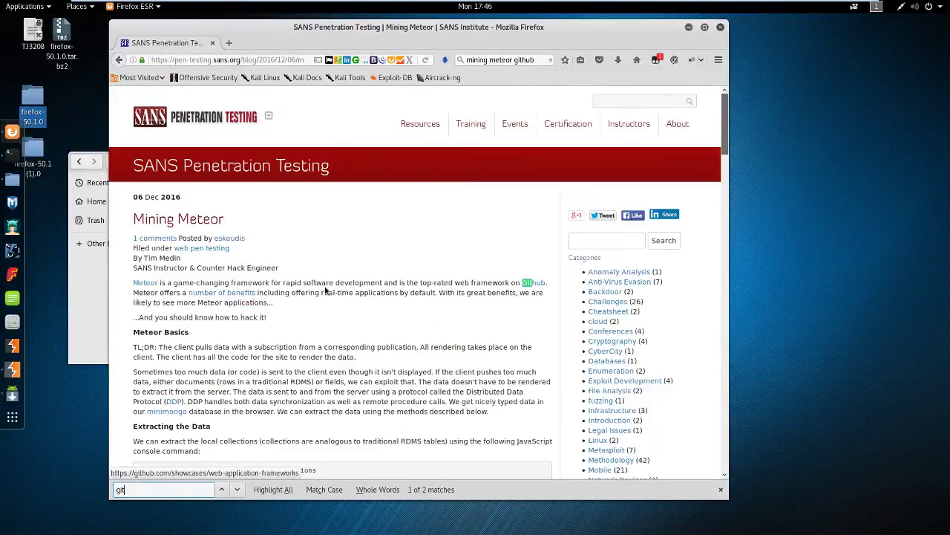
type("hub")
key("Return")
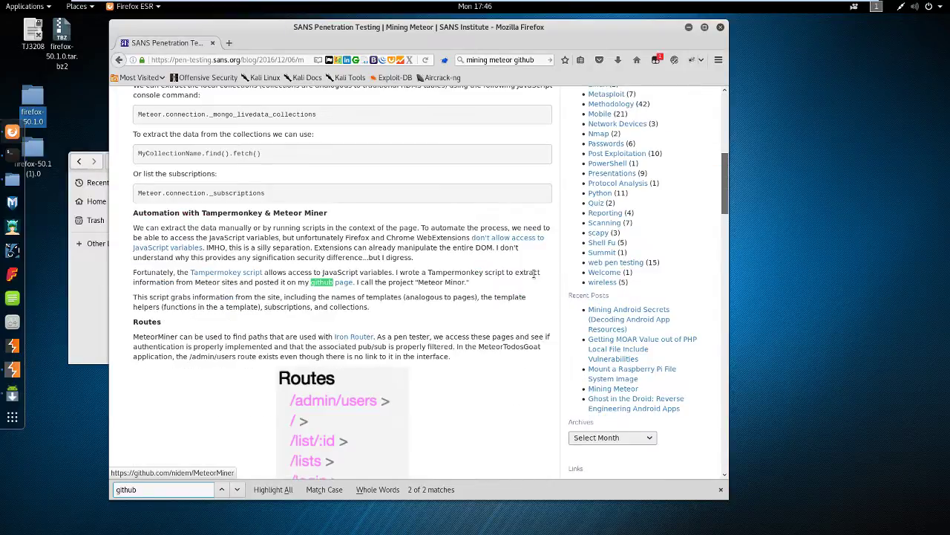
left_click(322, 283)
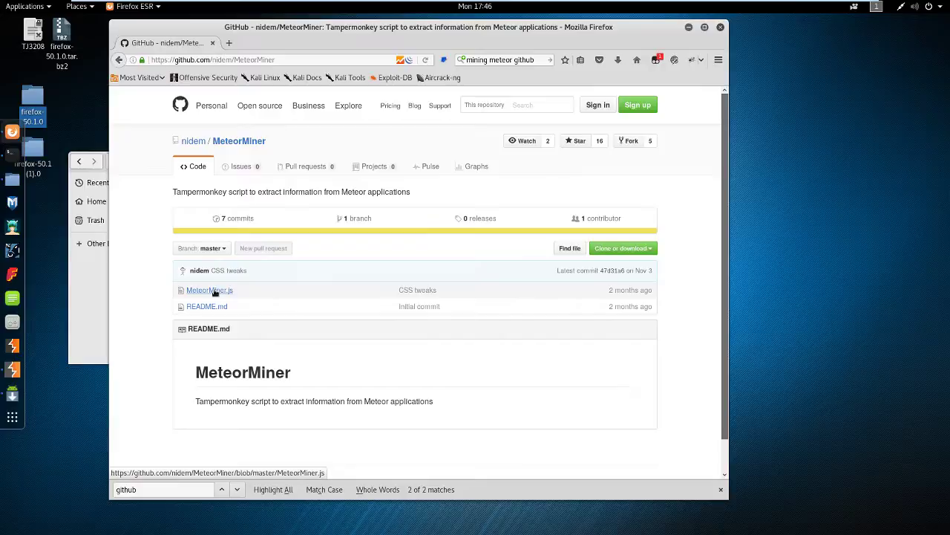
- Open the raw version of MeteorMiner.js and copy the entire script
left_click(212, 290)
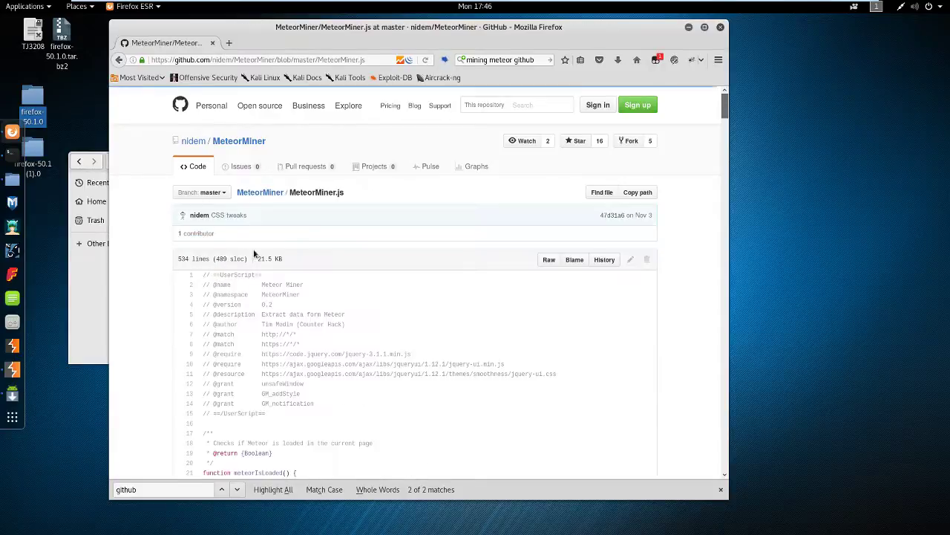
left_click(550, 260)
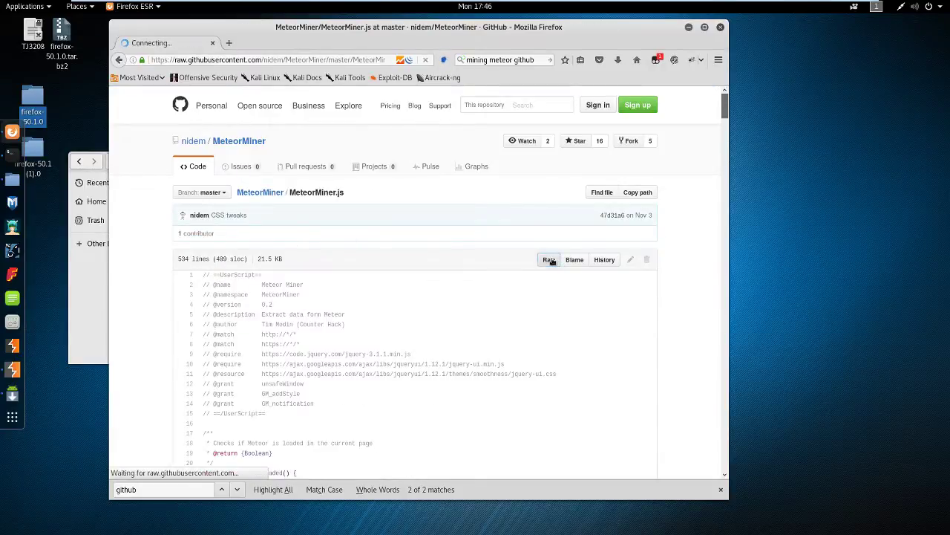
key("ctrl+a")
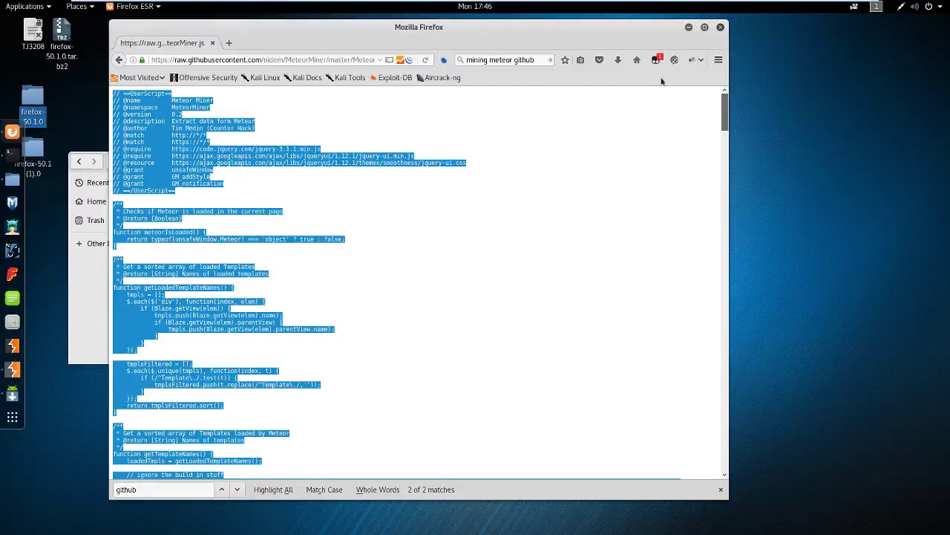
- Create a new Tampermonkey userscript and replace its template code with the copied MeteorMiner script
left_click(656, 60)
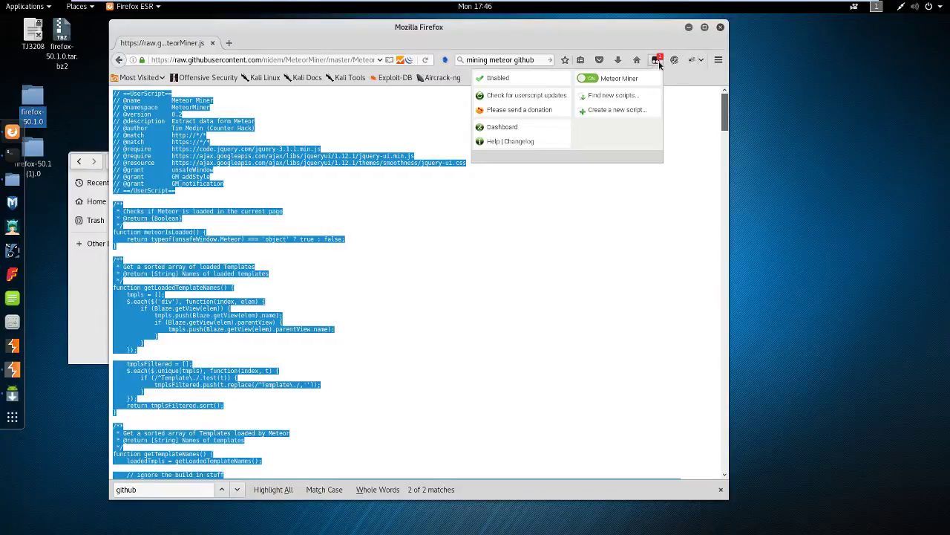
left_click(624, 110)
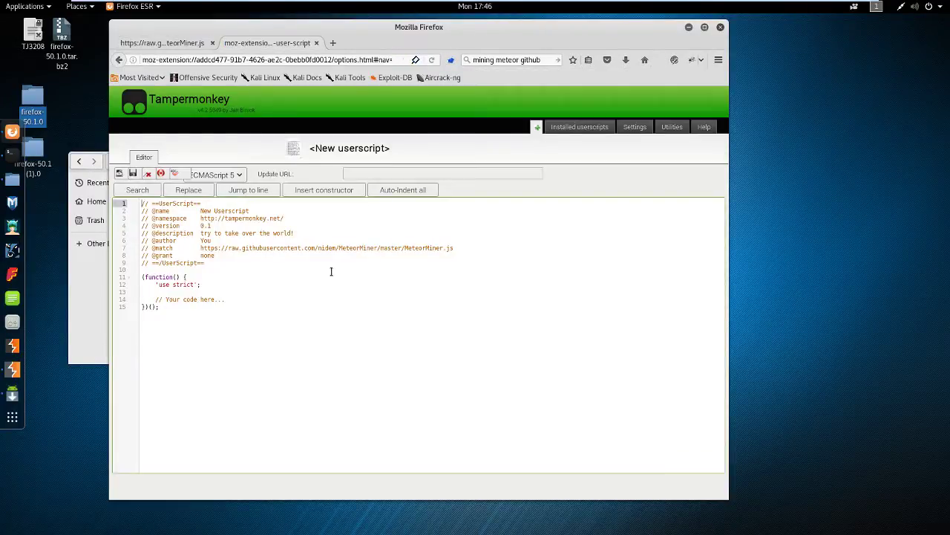
key("ctrl+a")
key("ctrl+v")
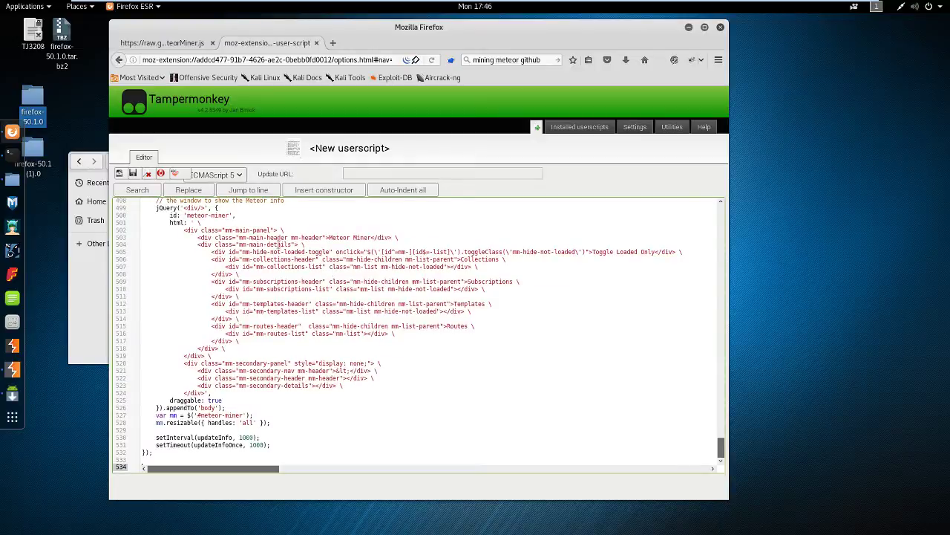
- Copy the raw MeteorMiner.js address into the new userscript's Update URL and save the script
left_click(182, 43)
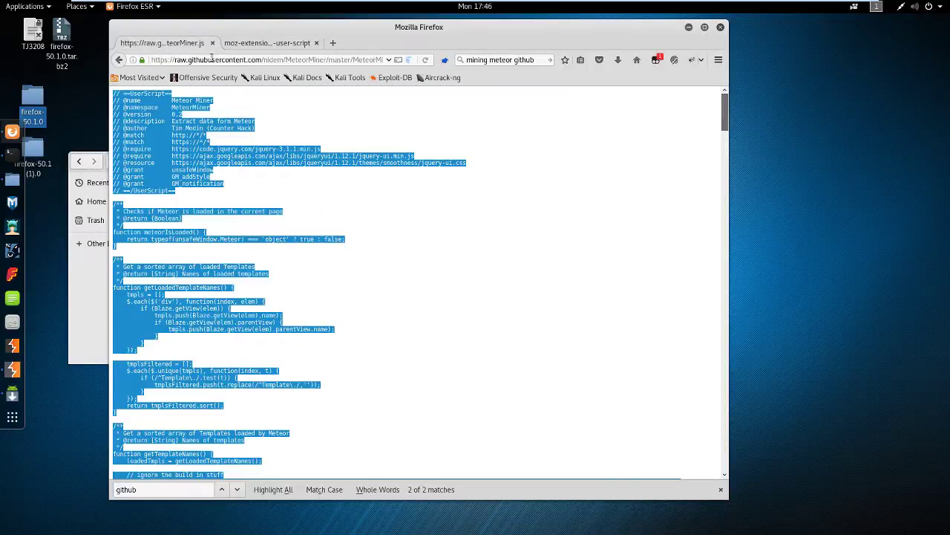
key("ctrl+l")
left_click(245, 43)
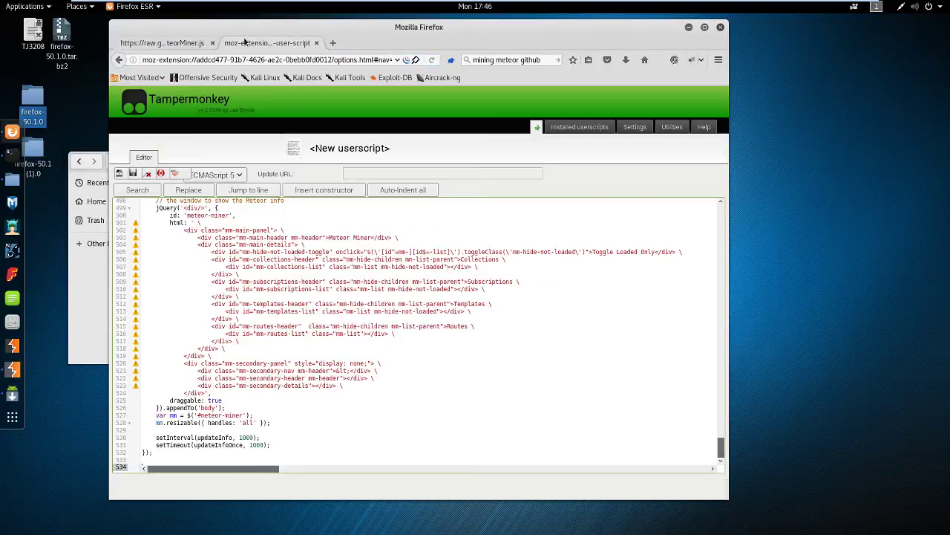
left_click(386, 173)
key("ctrl+v")
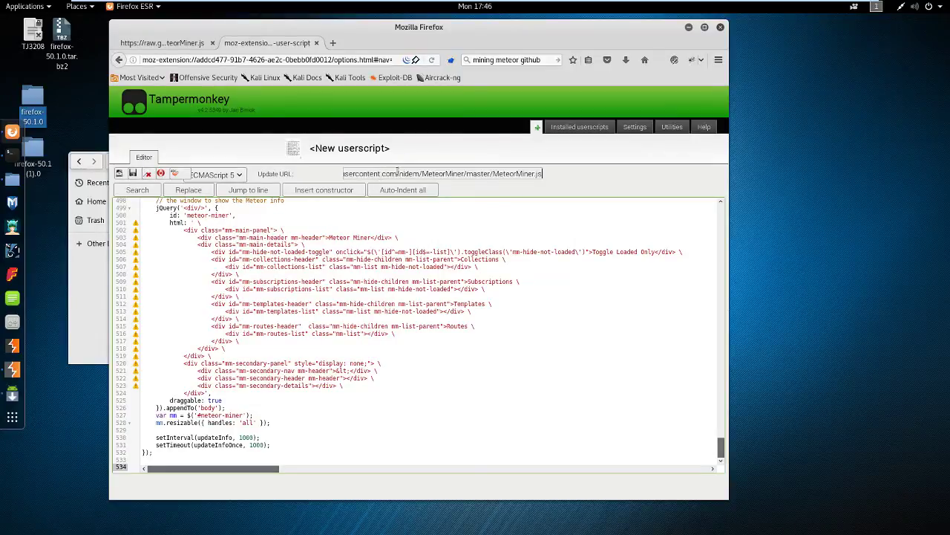
left_click(133, 173)
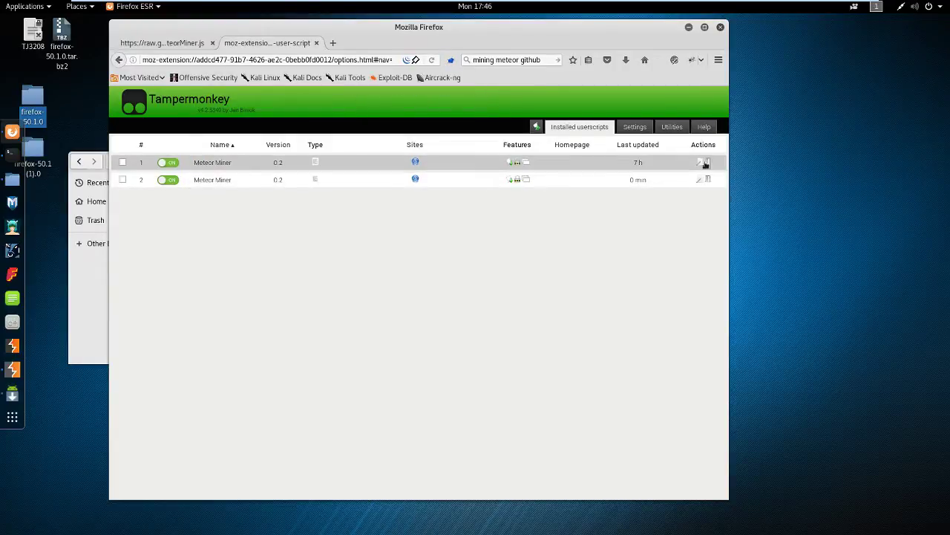
- Disable the older Meteor Miner entry, last updated 7 h ago, among the installed userscripts and close the Tampermonkey tab
left_click(122, 162)
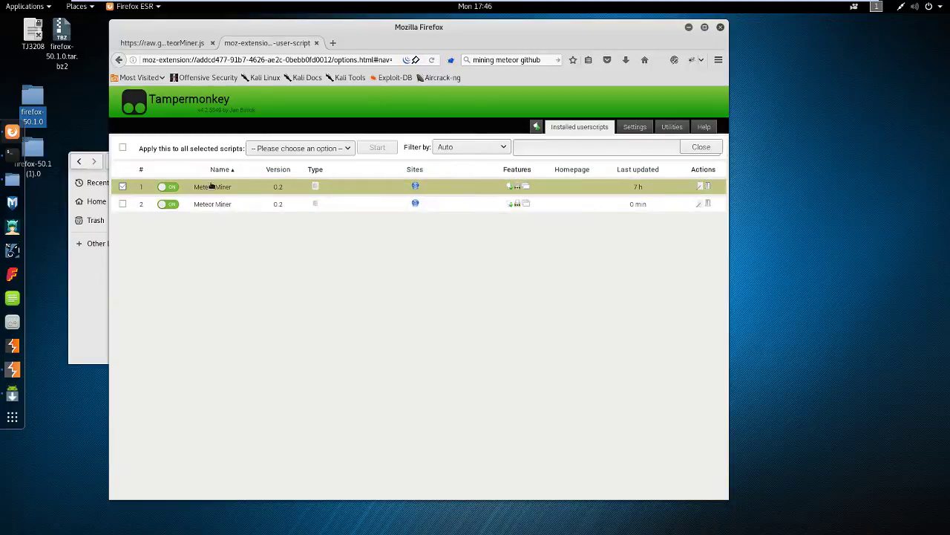
left_click(168, 187)
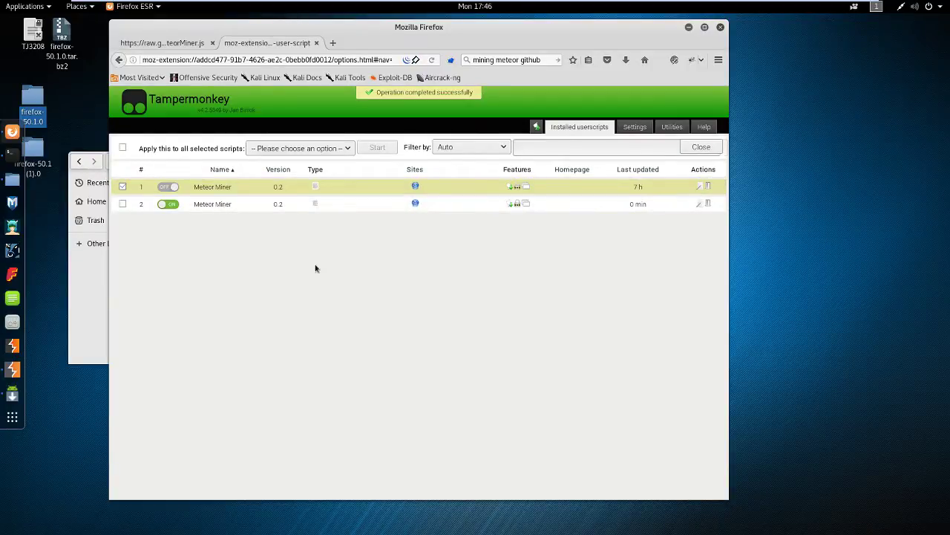
left_click(317, 42)
- Load ads.northpolewonderland.com in place of the raw script page
left_click(266, 59)
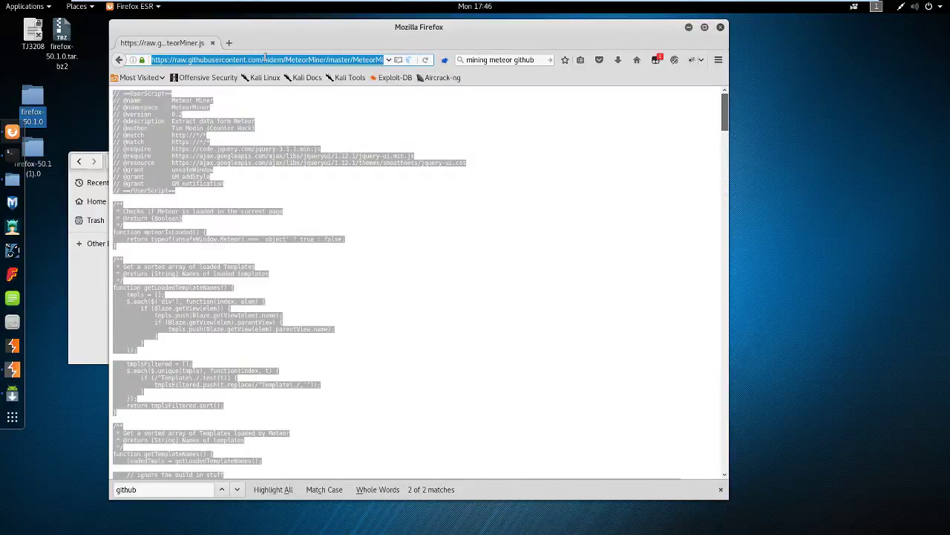
type("ads.northpolewonderland.com")
key("Return")
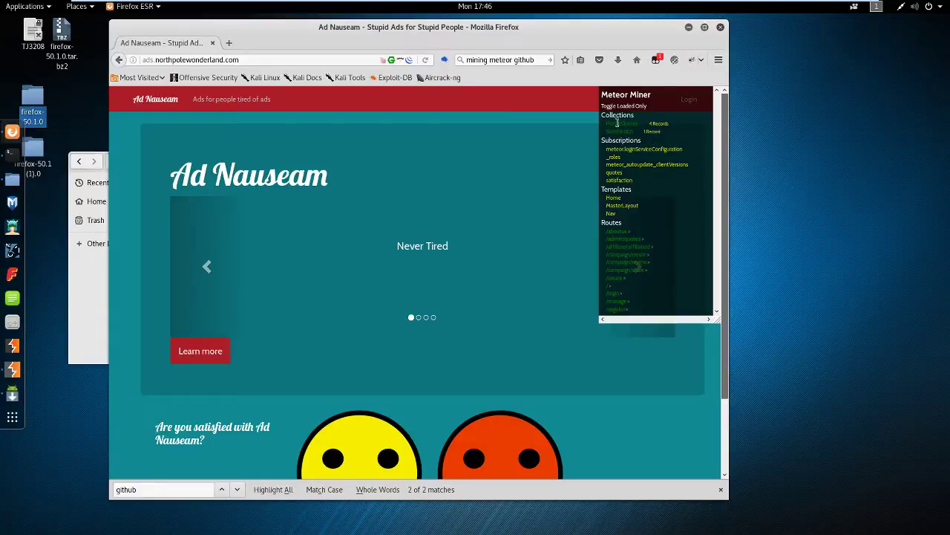
- Check the HomeQuotes collection's field details in Meteor Miner and reposition its overlay on the Ad Nauseam home page
scroll(553, 203, "down", 2)
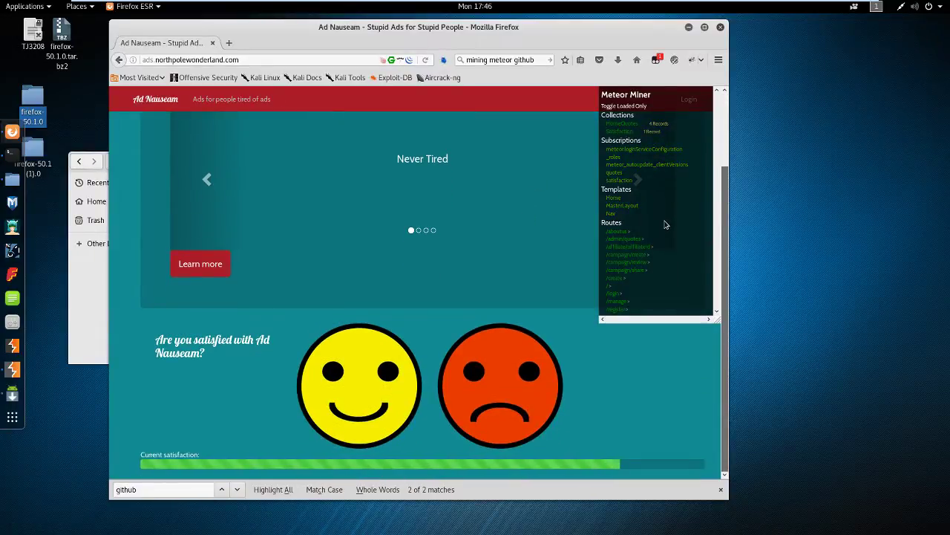
left_click(622, 123)
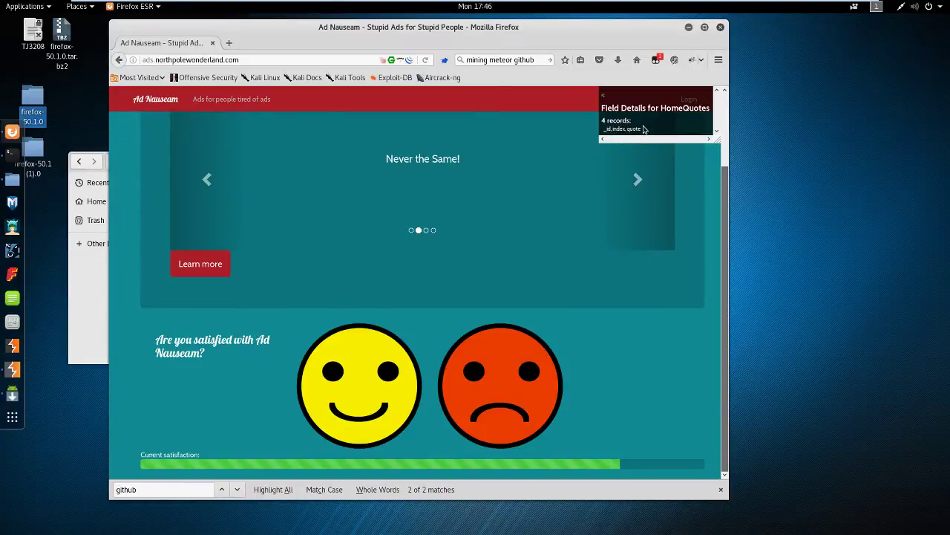
left_click(604, 95)
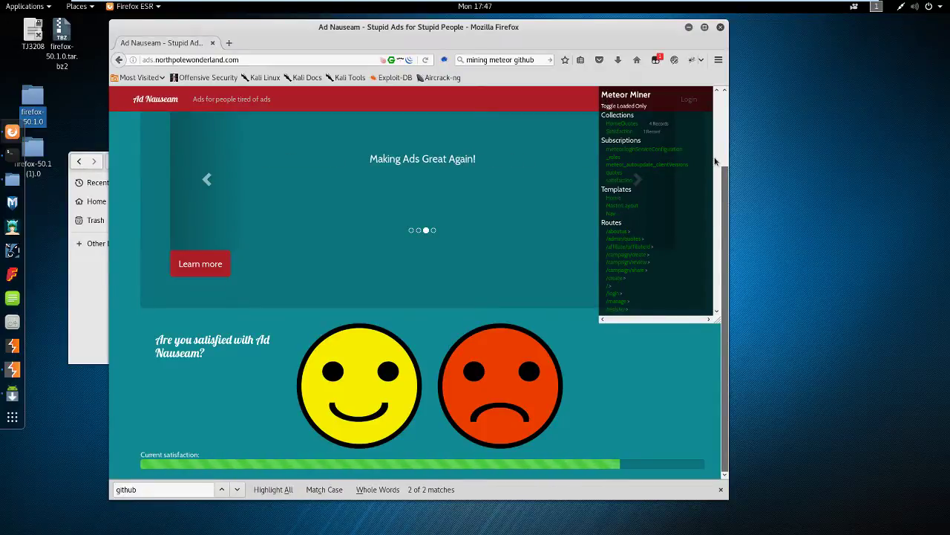
left_click_drag(718, 167, 692, 241)
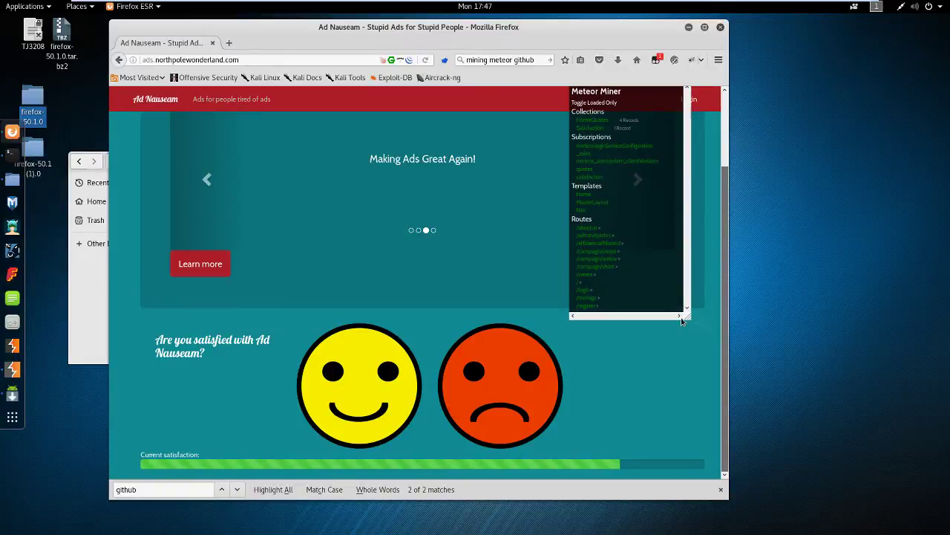
left_click_drag(682, 321, 694, 349)
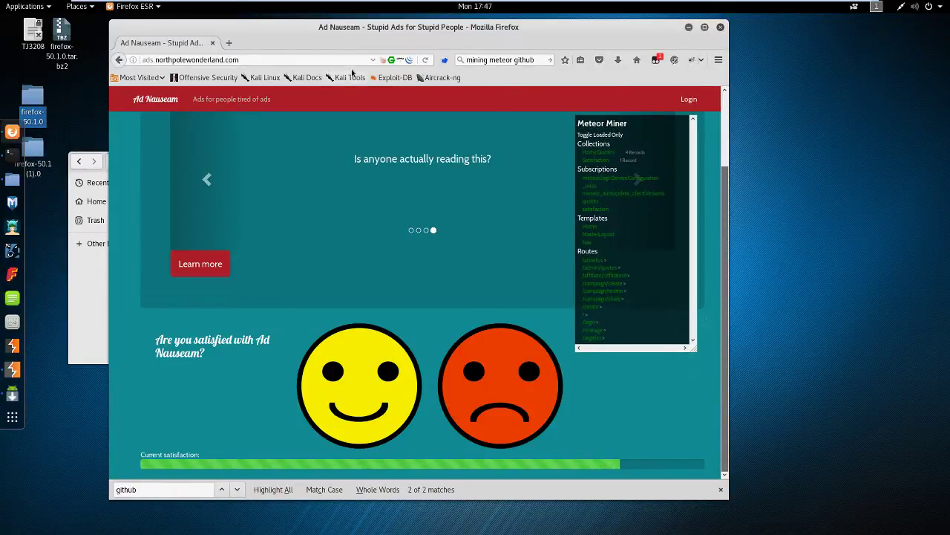
- Load ads.northpolewonderland.com/admin/quotes and view the HomeQuotes field details in Meteor Miner
left_click(306, 59)
left_click(316, 59)
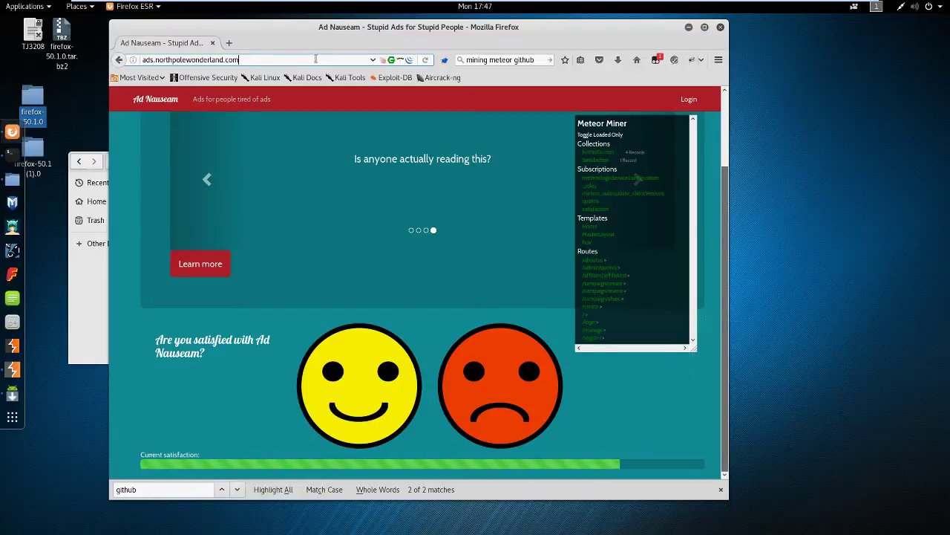
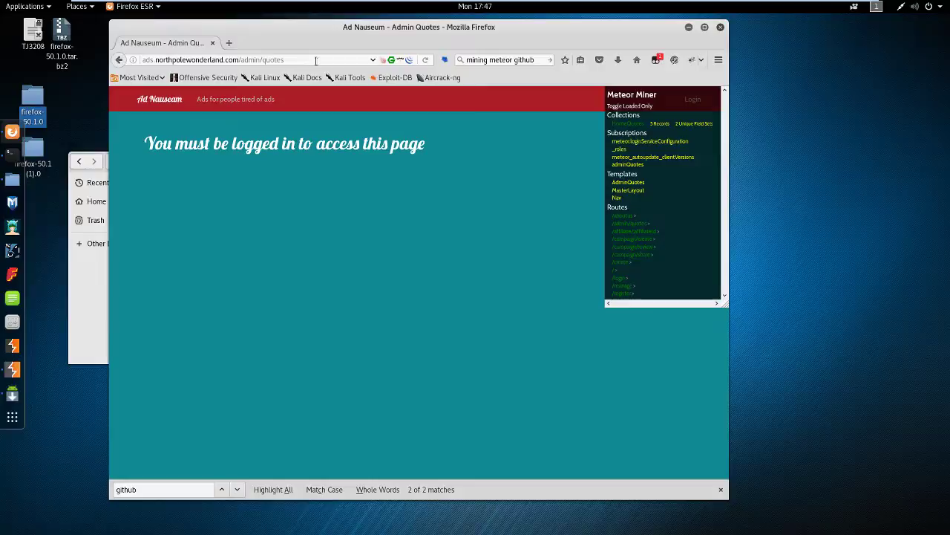
left_click_drag(131, 144, 478, 161)
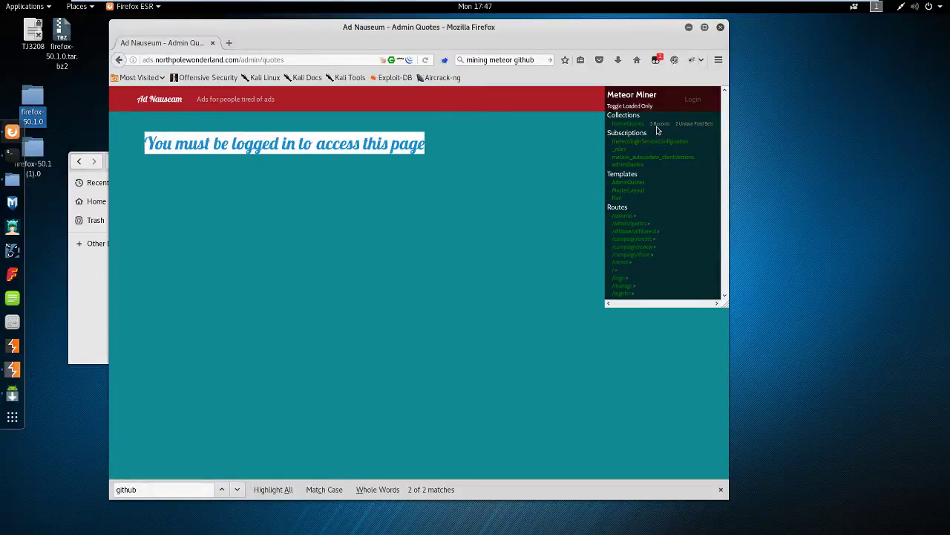
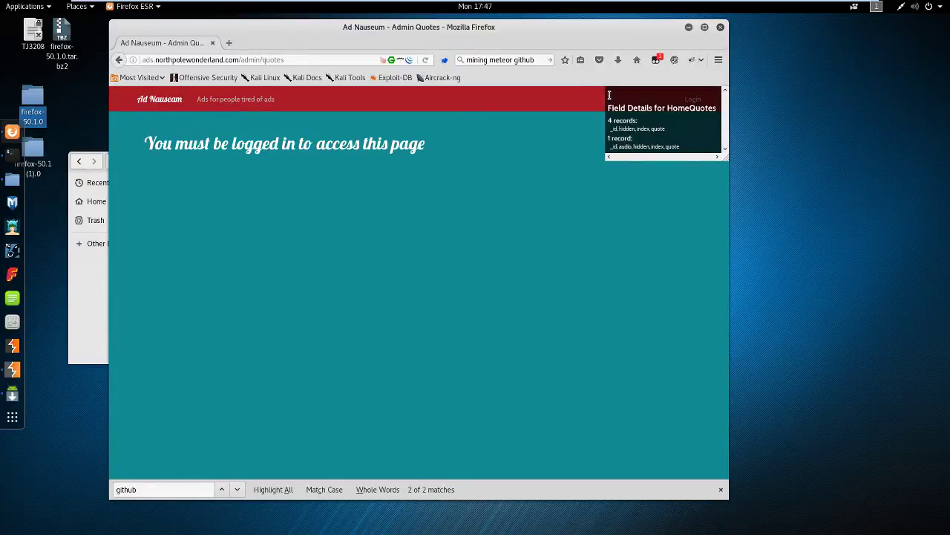
- Open the developer console, return Meteor Miner to its overview, and run HomeQuotes.find().fetch()
key("F12")
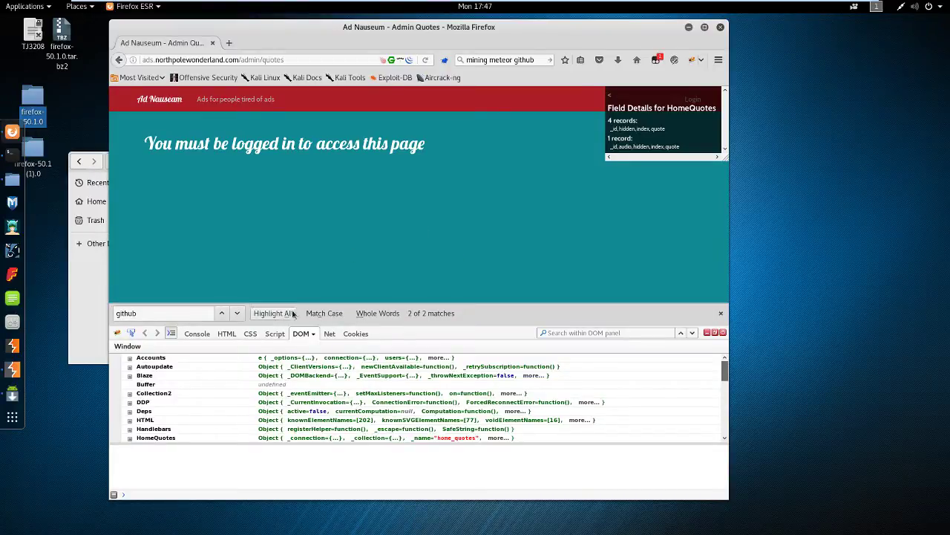
left_click(196, 334)
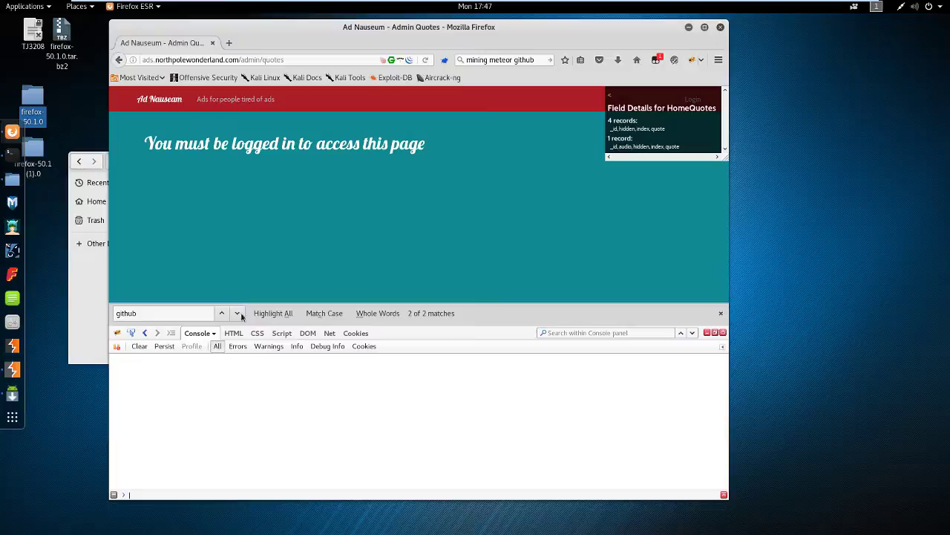
left_click(610, 95)
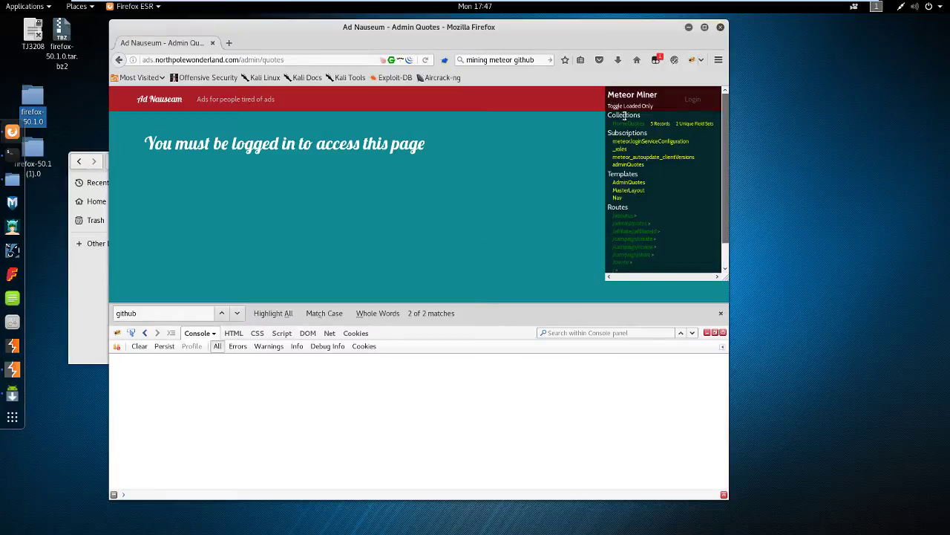
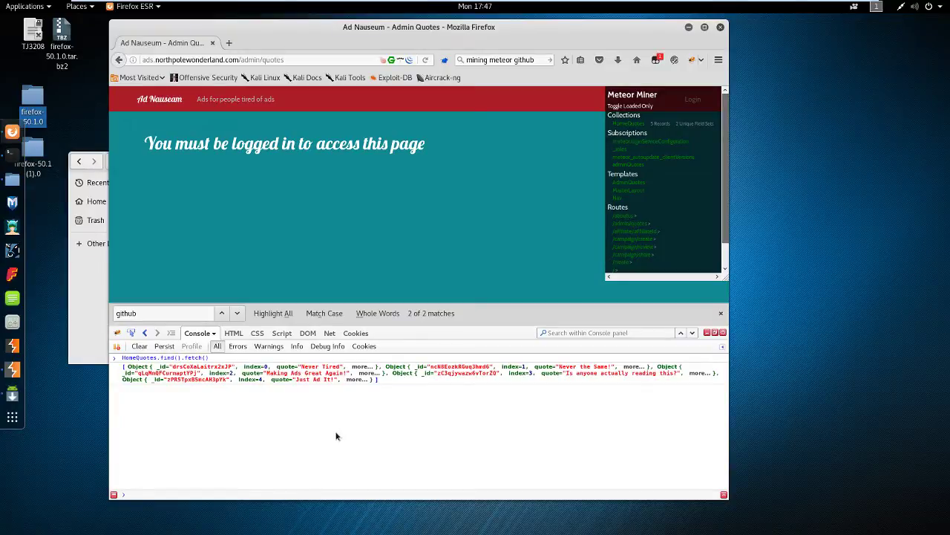
- Inspect the "Just Ad It!" quote record, open its discombobulatedaudio5.mp3 audio path in a new tab, and pause playback
left_click(355, 382)
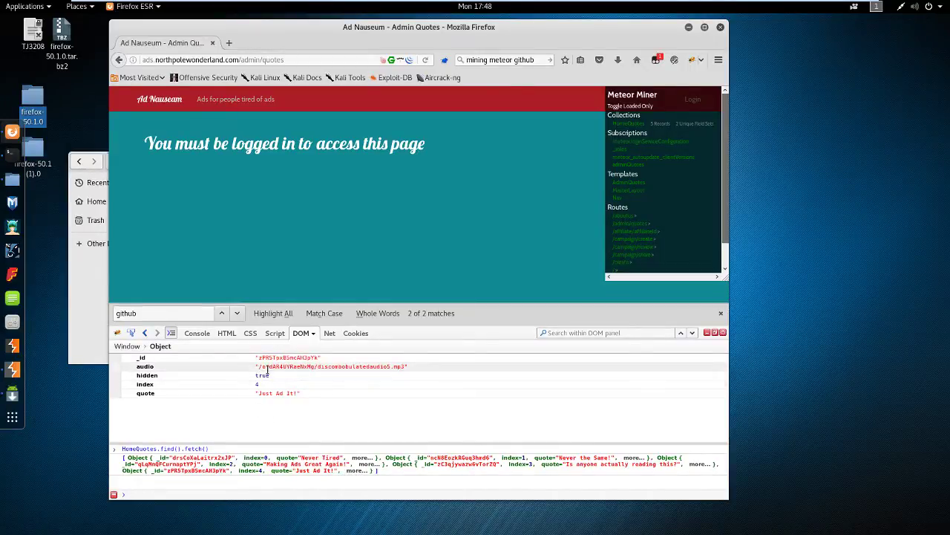
left_click_drag(258, 366, 405, 366)
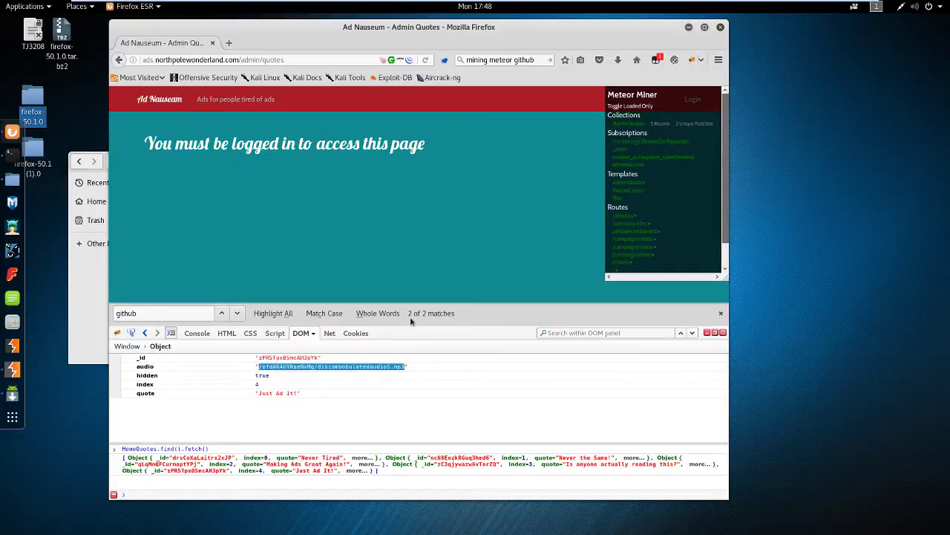
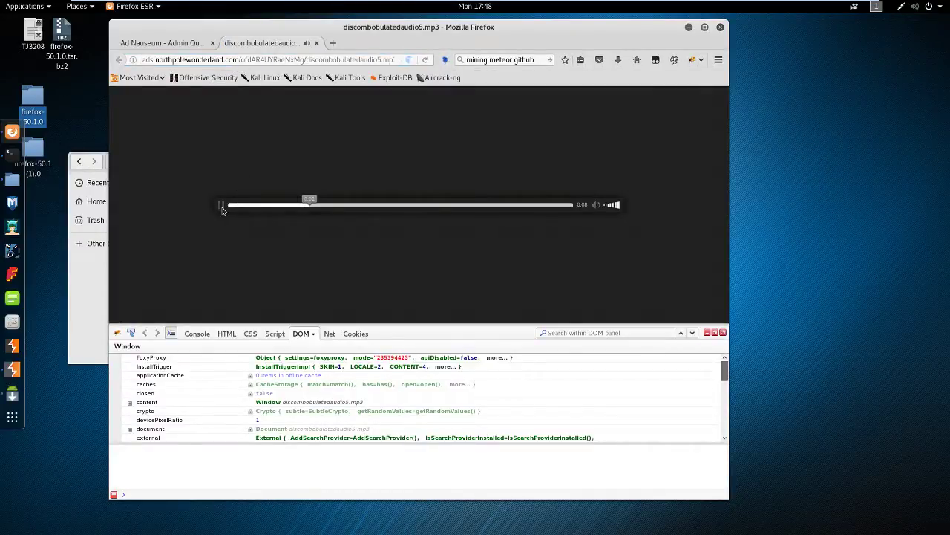
left_click(222, 206)
- Return to the Admin Quotes page and query Router.routes.length in its console
left_click(167, 42)
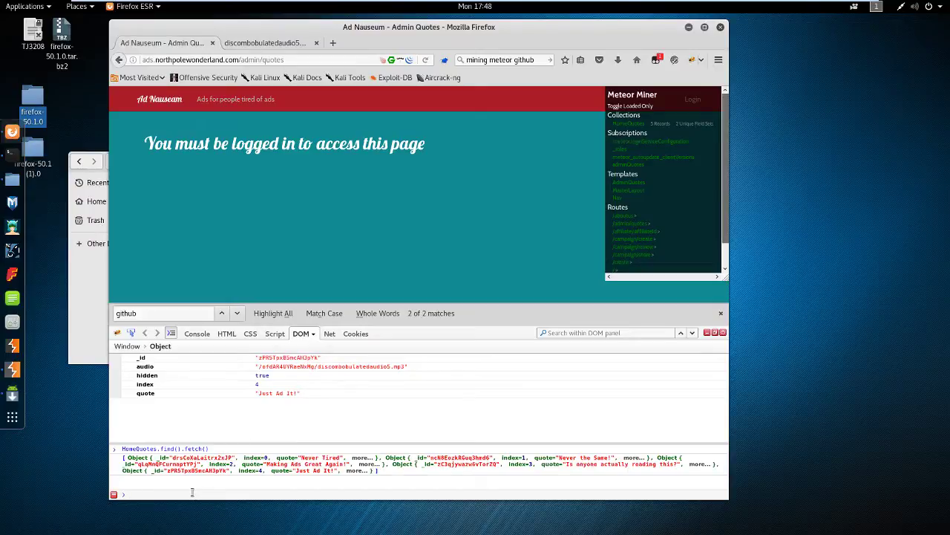
type("Router.")
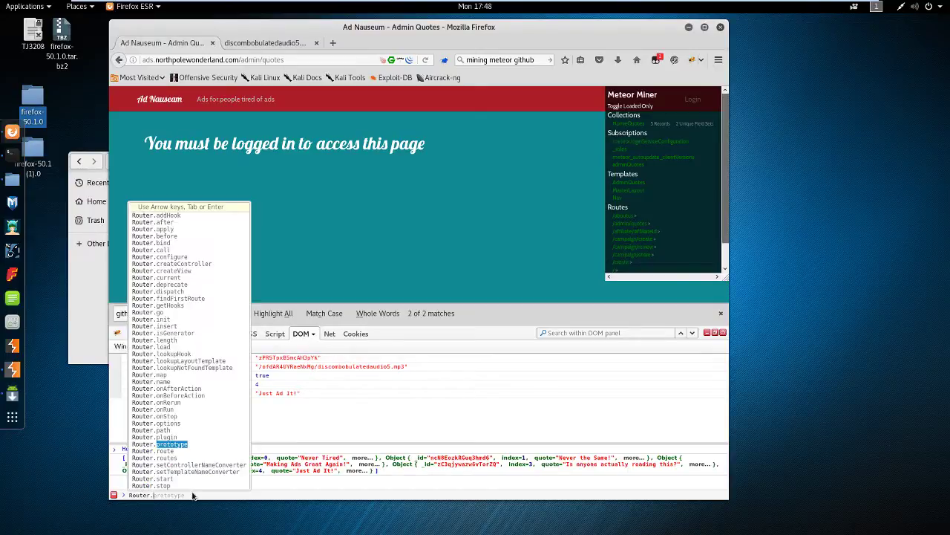
type("routes.")
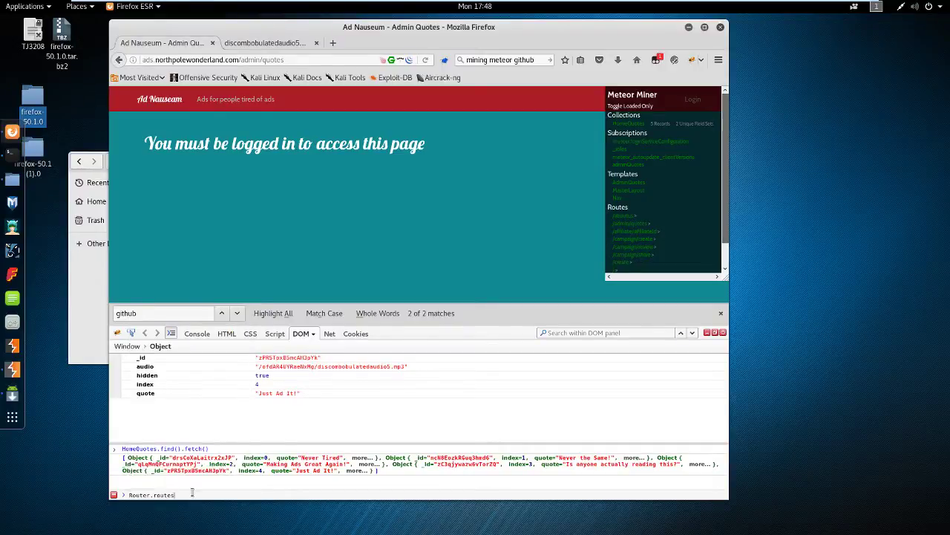
type("length")
key("Return")
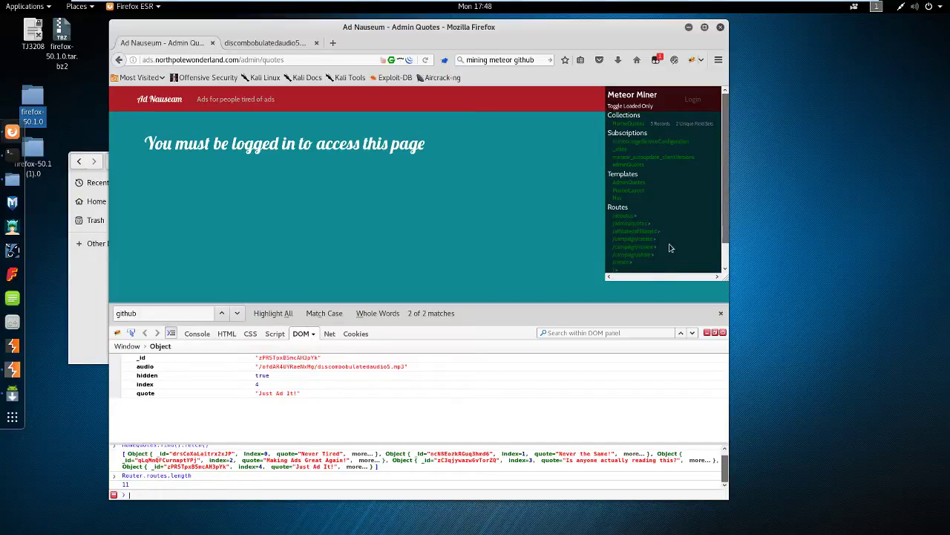
- Run Router.routes[10].getName() in the console and compare the route's name with the admin/quotes path in the page address
scroll(671, 246, "down", 1)
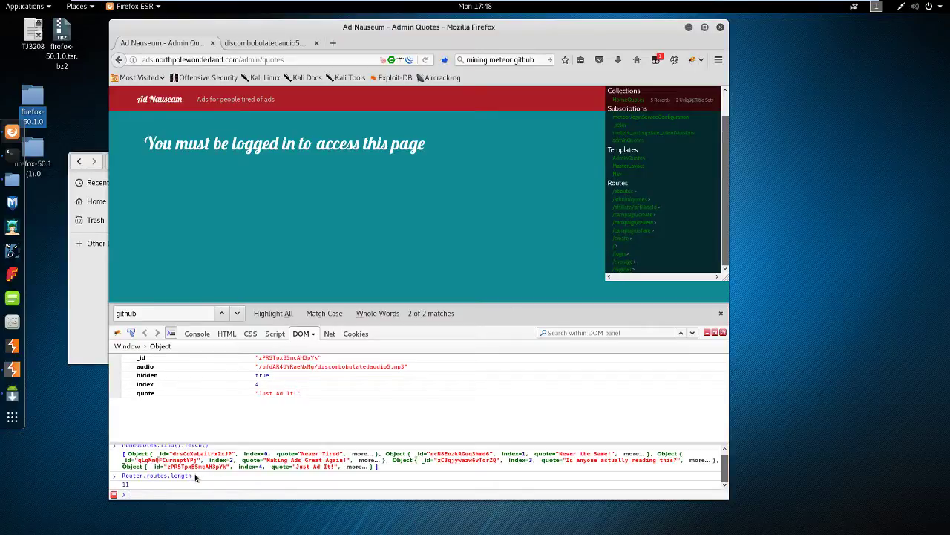
type("Router.routes[10].getN")
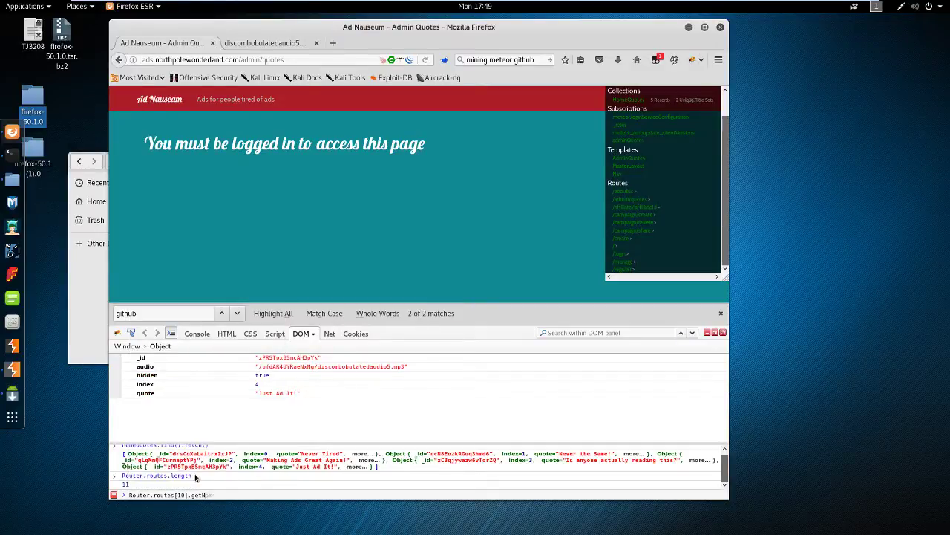
type("ame")
key("Return")
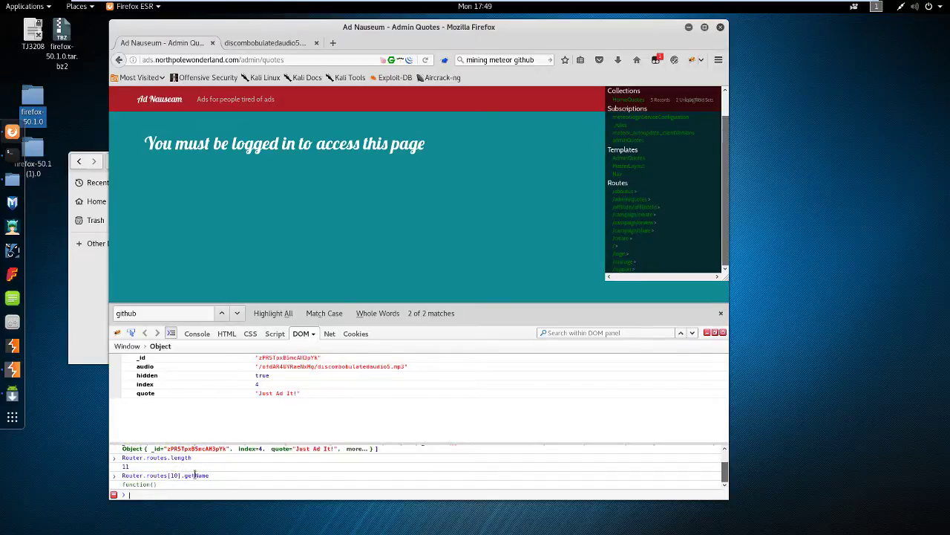
key("Up")
type("()")
key("Return")
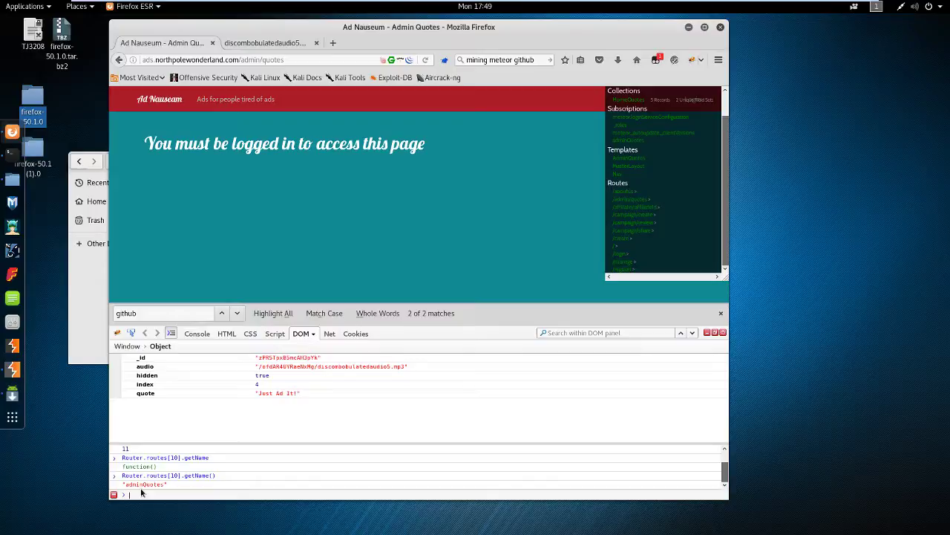
left_click_drag(149, 484, 140, 484)
left_click_drag(241, 60, 303, 61)
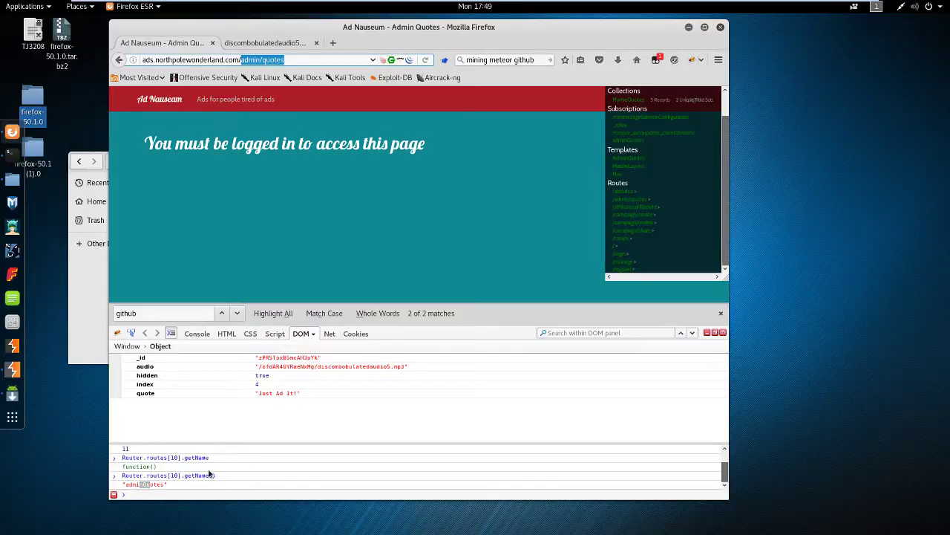
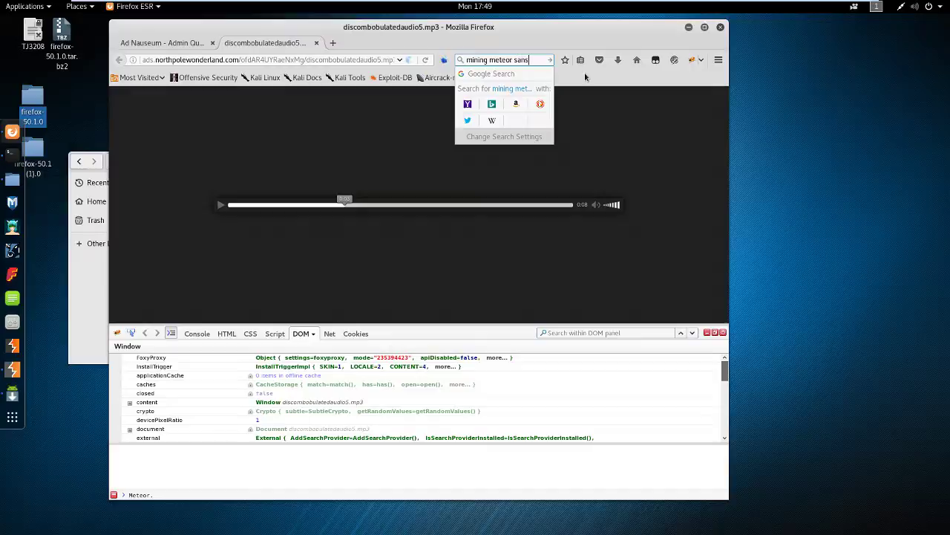
- Search Google for "mining meteor sans", open the SANS Mining Meteor post, and copy its Meteor.connection._mongo_livedata_collections command
key("Return")
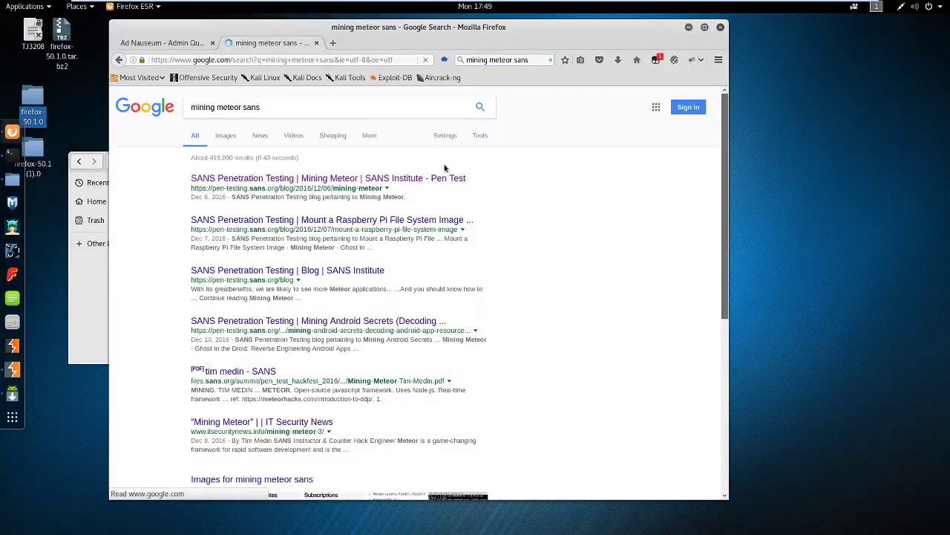
left_click(431, 182)
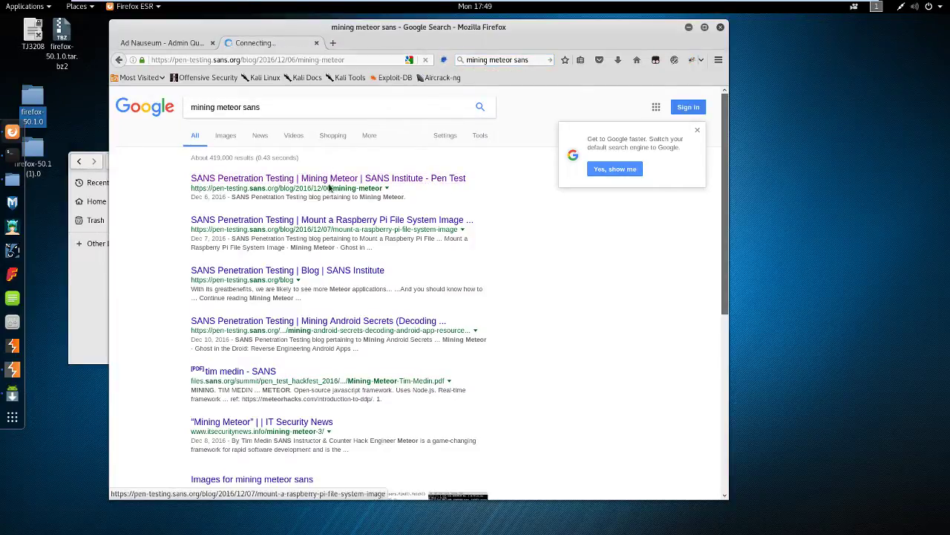
scroll(313, 166, "down", 5)
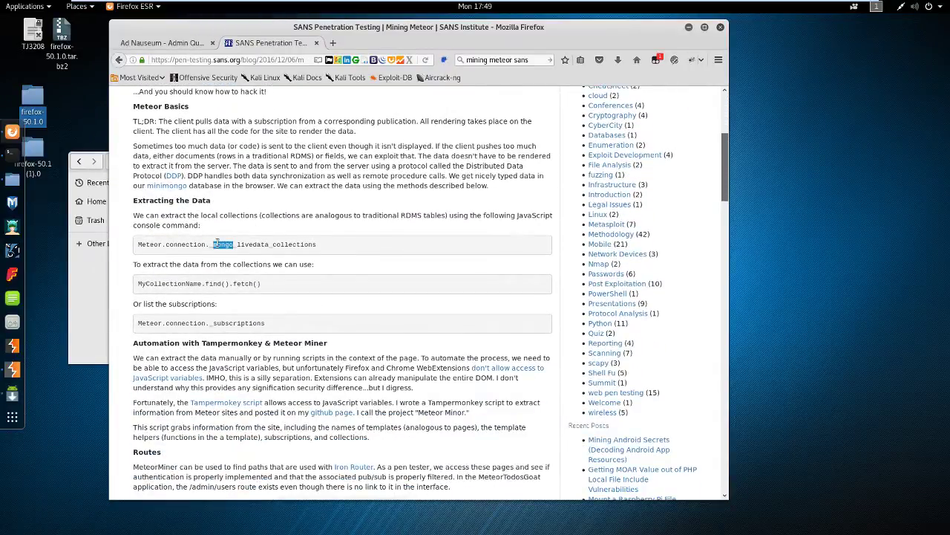
triple_click(223, 244)
key("ctrl+c")
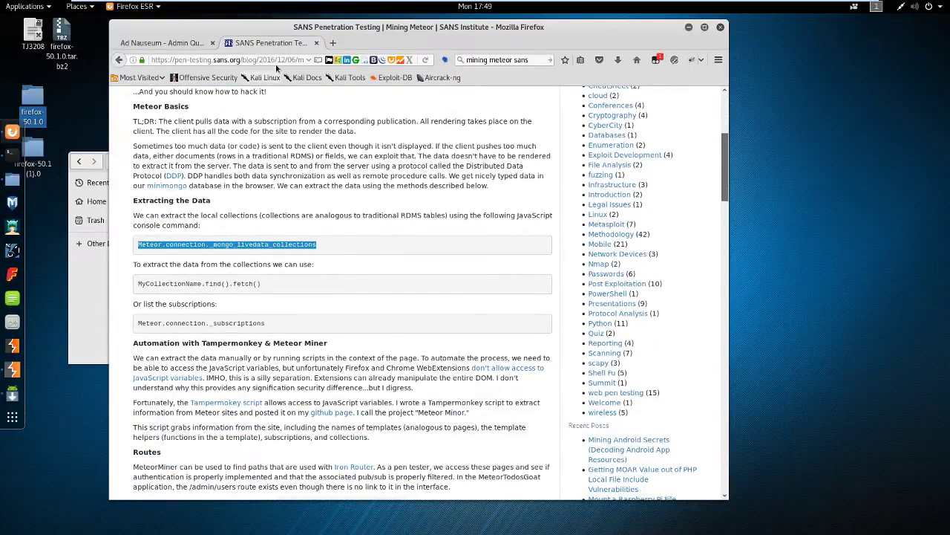
- Run the copied Meteor.connection._mongo_livedata_collections command in the Admin Quotes page's console and open the returned object
left_click(179, 42)
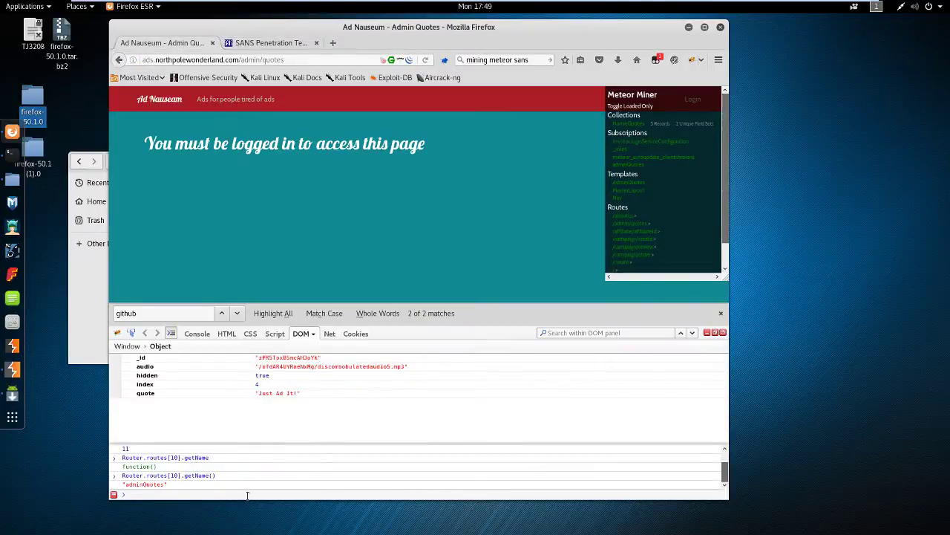
key("ctrl+v")
key("Return")
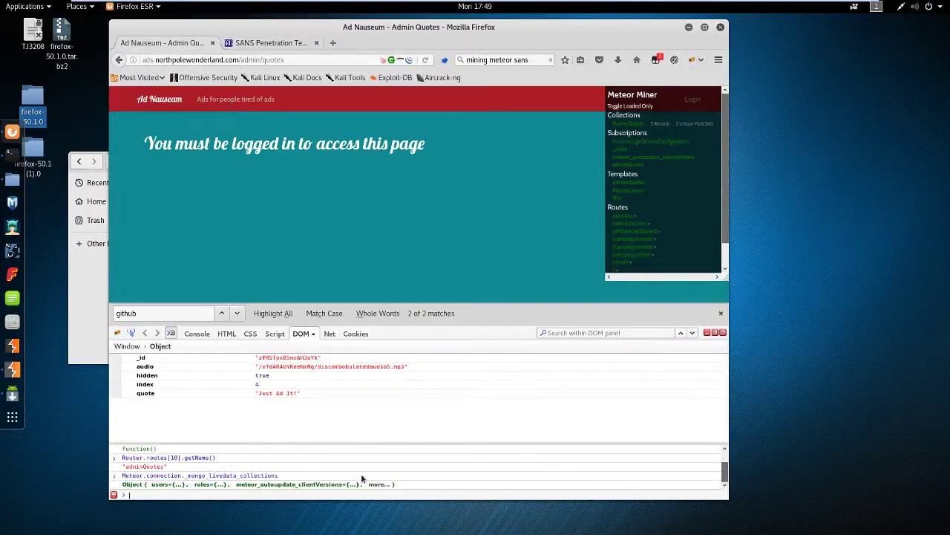
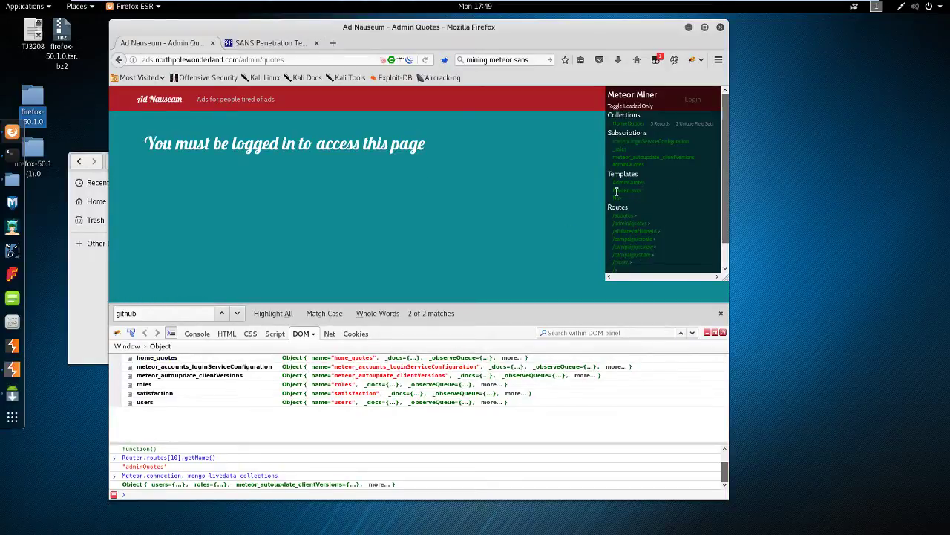
- Check the MyCollectionName.find().fetch() example in the SANS post, and inspect the roles collection on the Admin Quotes page
left_click(261, 43)
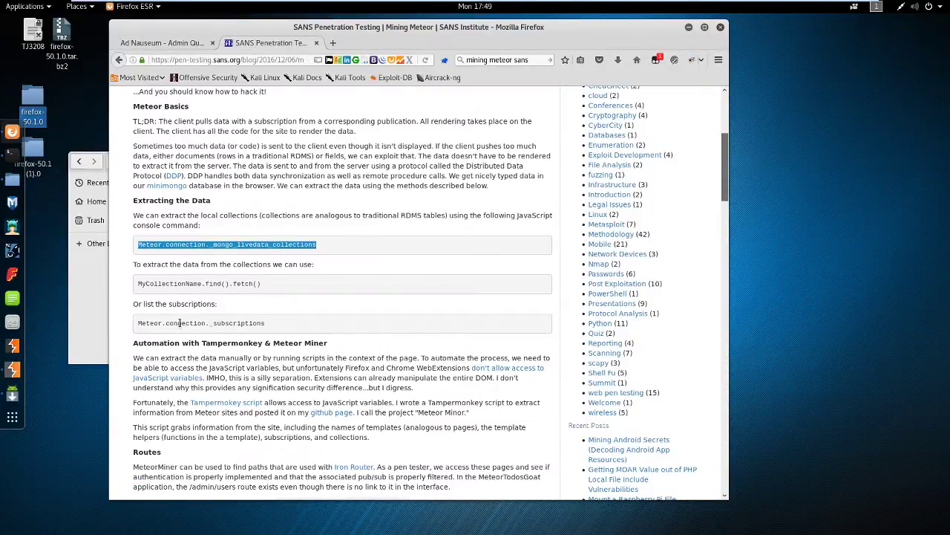
double_click(161, 285)
left_click(164, 43)
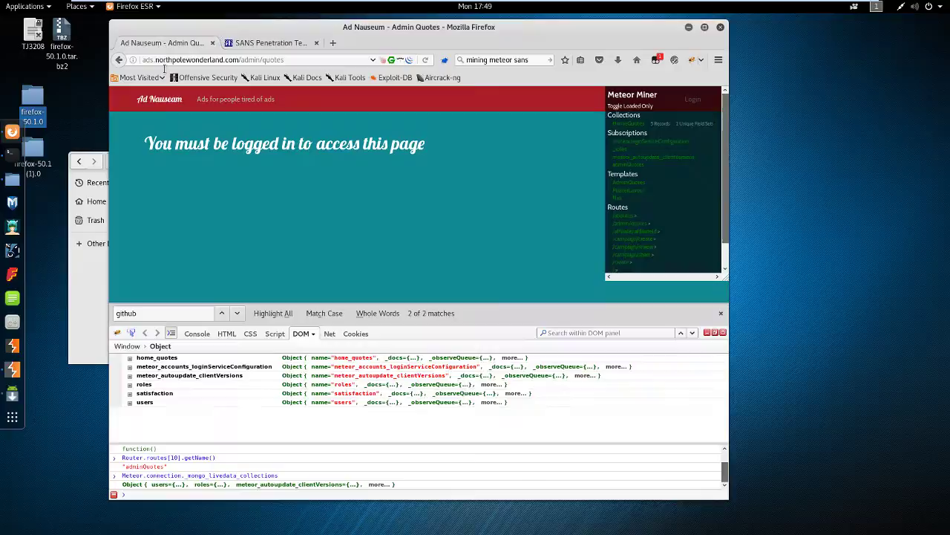
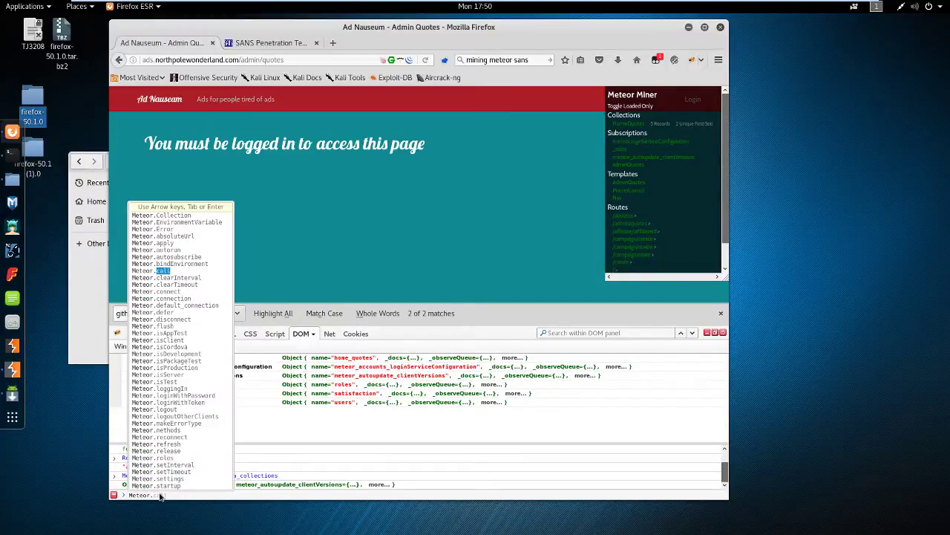
key("BackSpace")
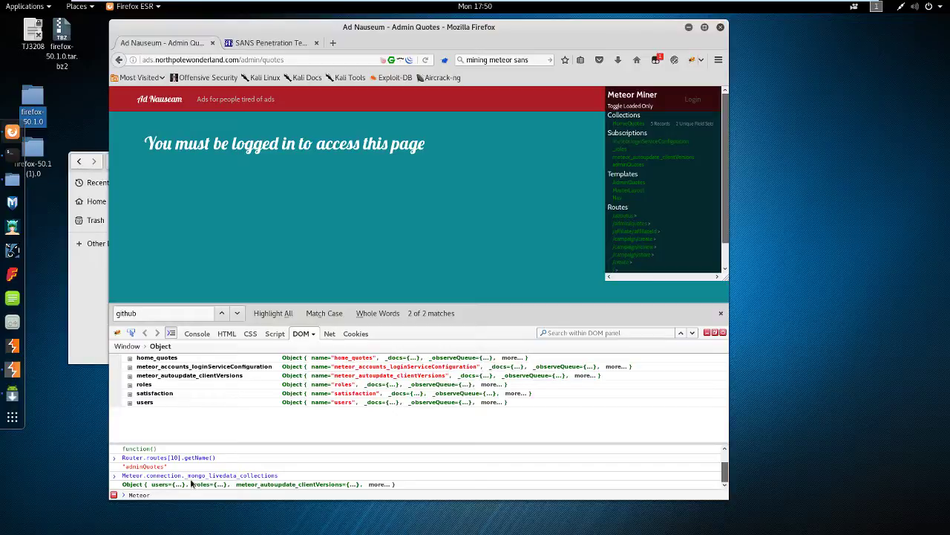
left_click(344, 385)
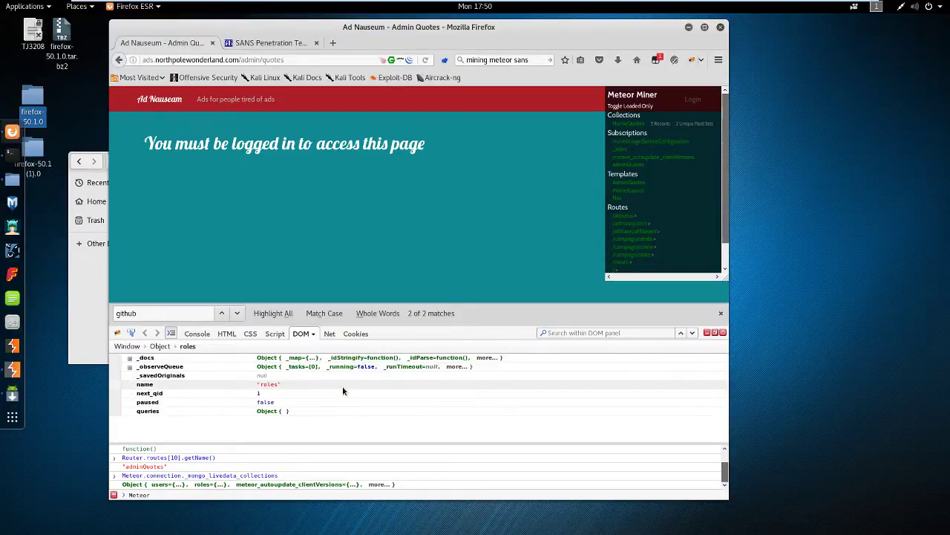